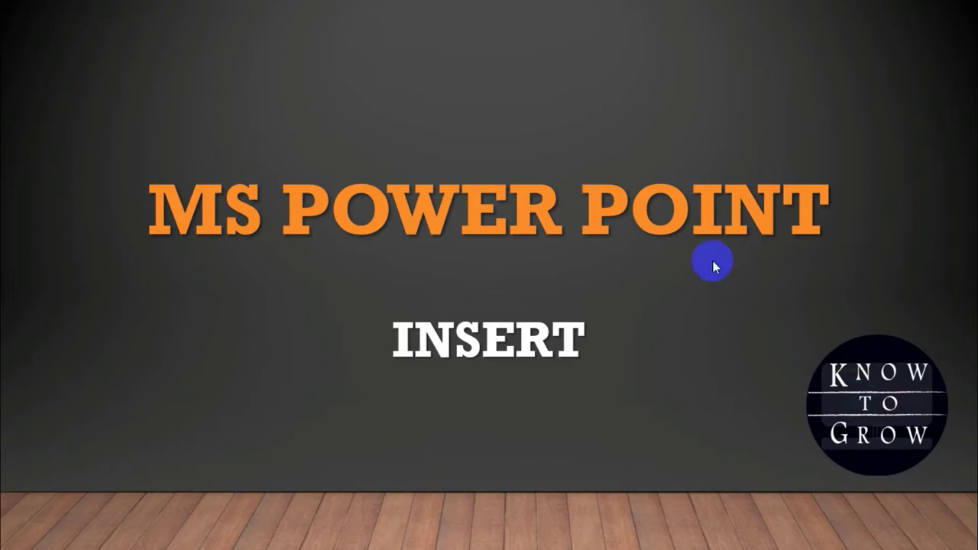
Step: Advance past the last slide of the title slide show and exit it
left_click(712, 328)
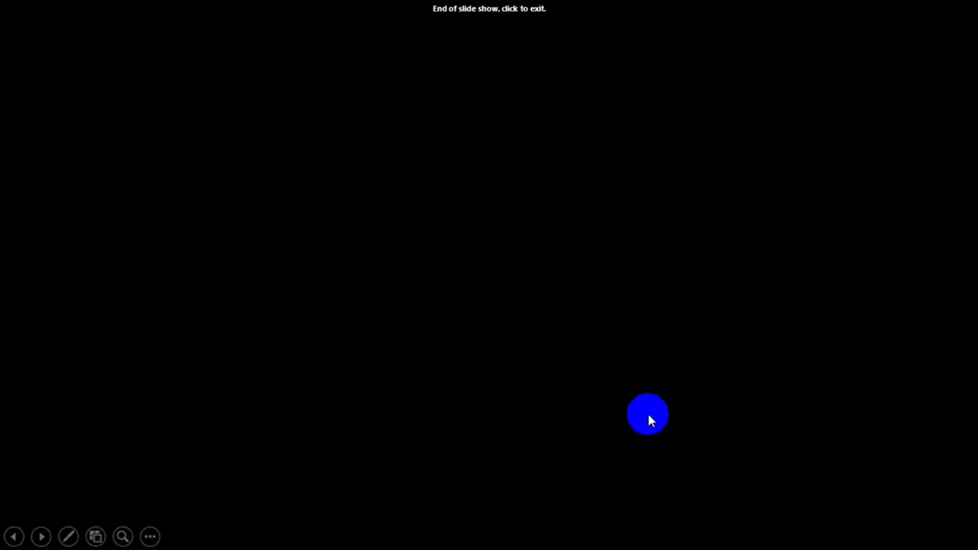
left_click(648, 414)
Step: Switch to My Presentation and add a Blank-layout slide after slide 1
mouse_move(547, 541)
left_click(494, 479)
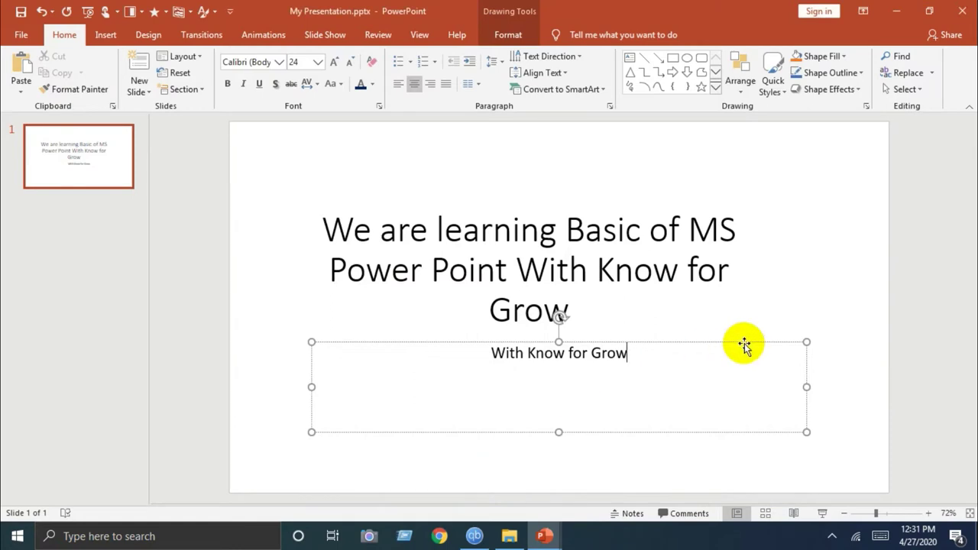
left_click(796, 299)
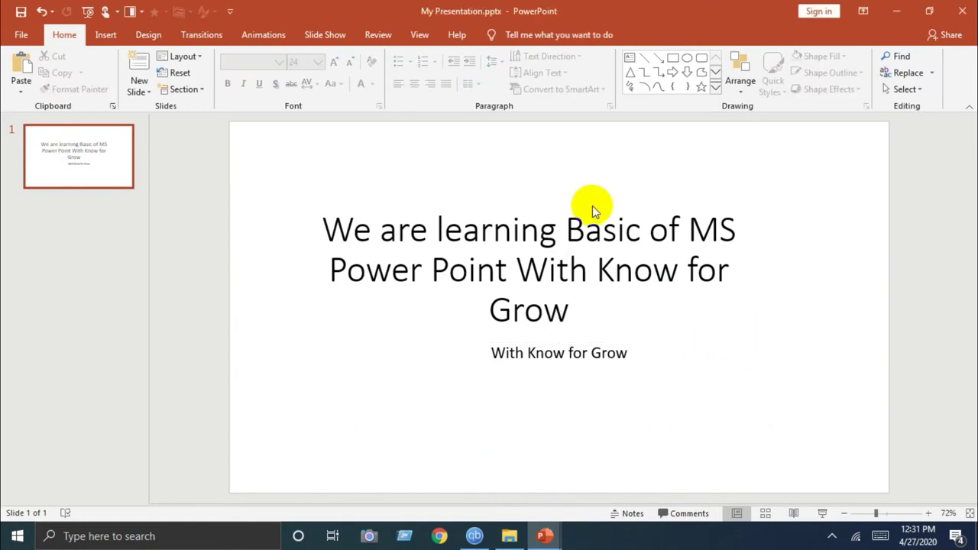
left_click(105, 36)
left_click(93, 150)
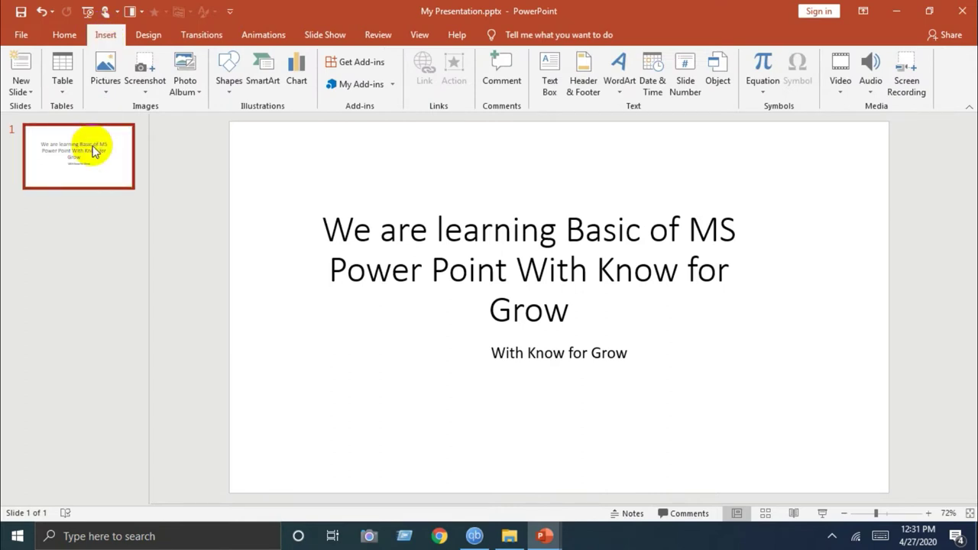
left_click(32, 91)
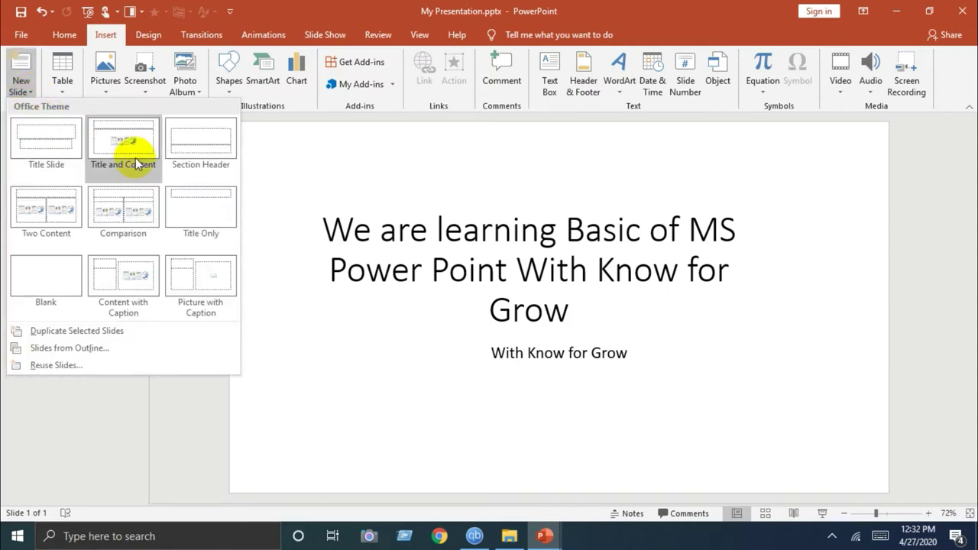
left_click(37, 279)
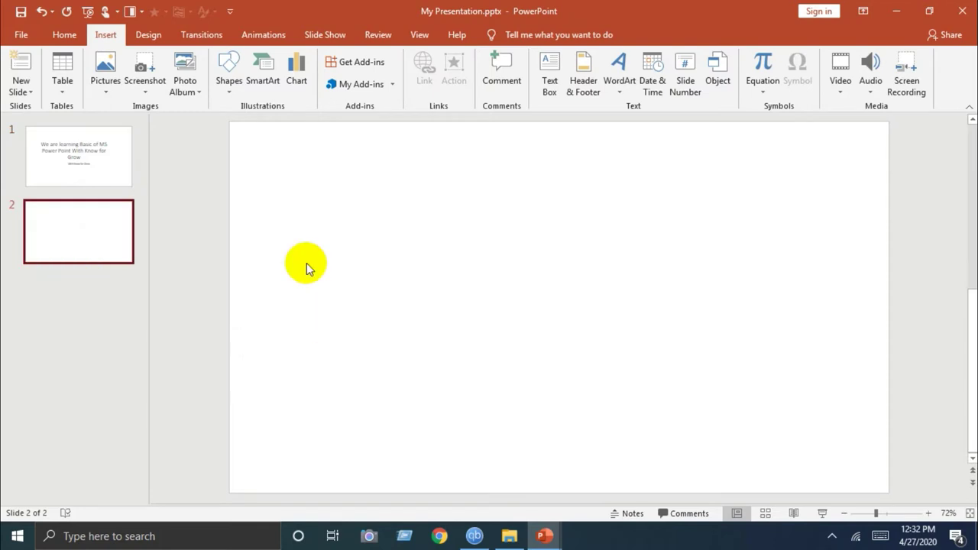
Step: Insert a 4-column by 5-row table on slide 2
left_click(68, 89)
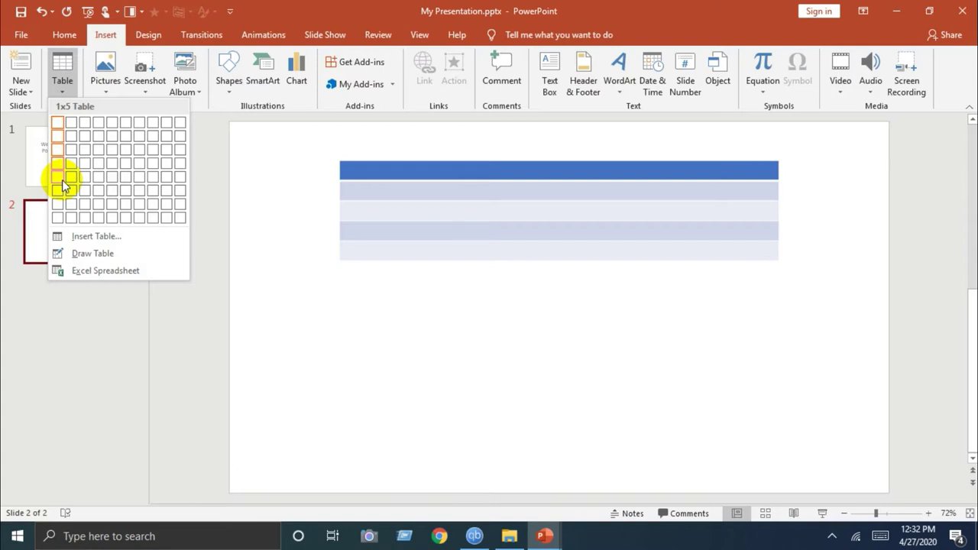
left_click(103, 178)
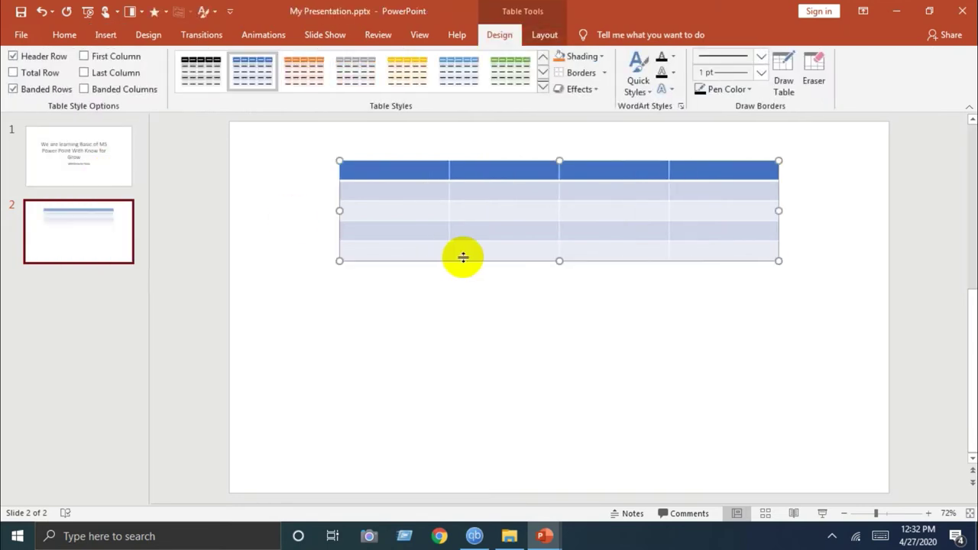
Step: Apply the plain Table Grid style to the slide 2 table
left_click(542, 88)
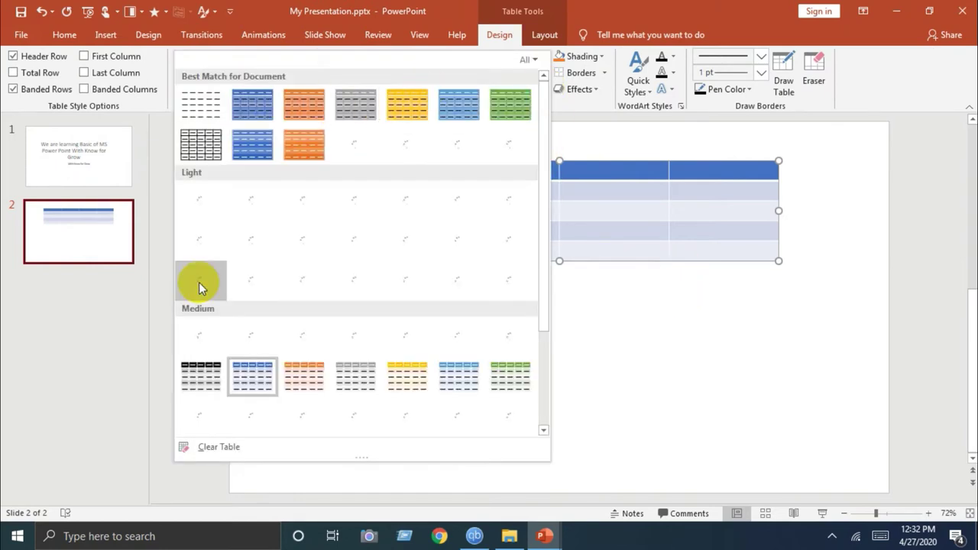
left_click(200, 144)
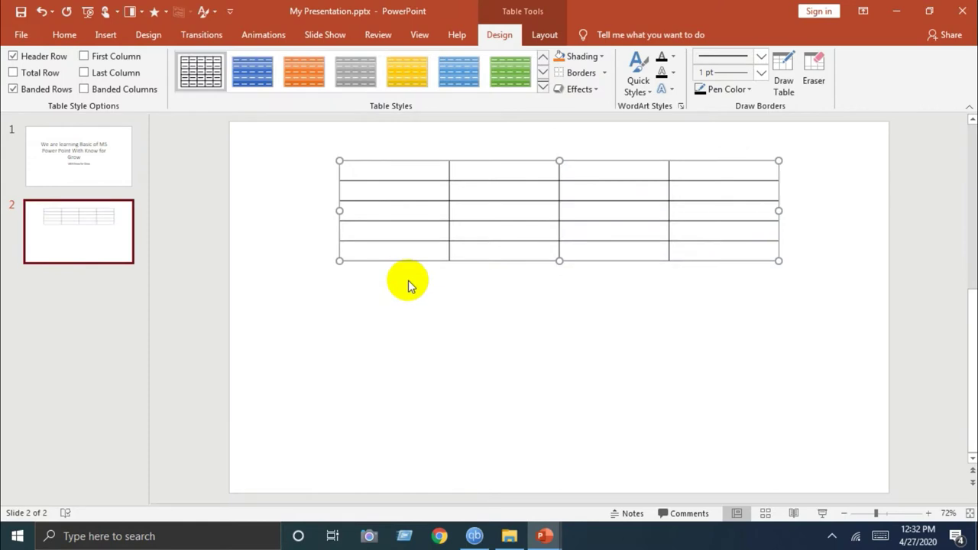
left_click(407, 281)
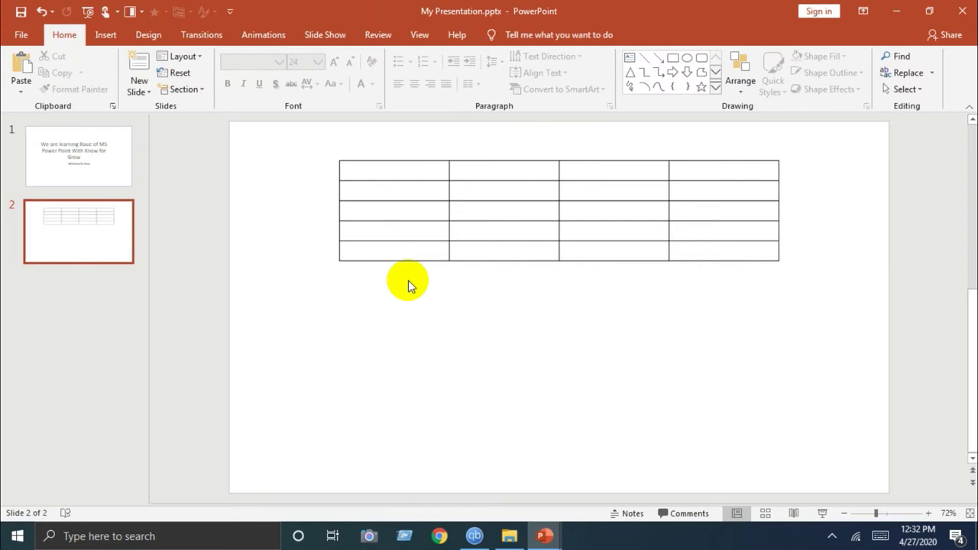
Step: Insert the business-man-pic image from this computer onto slide 2
left_click(107, 37)
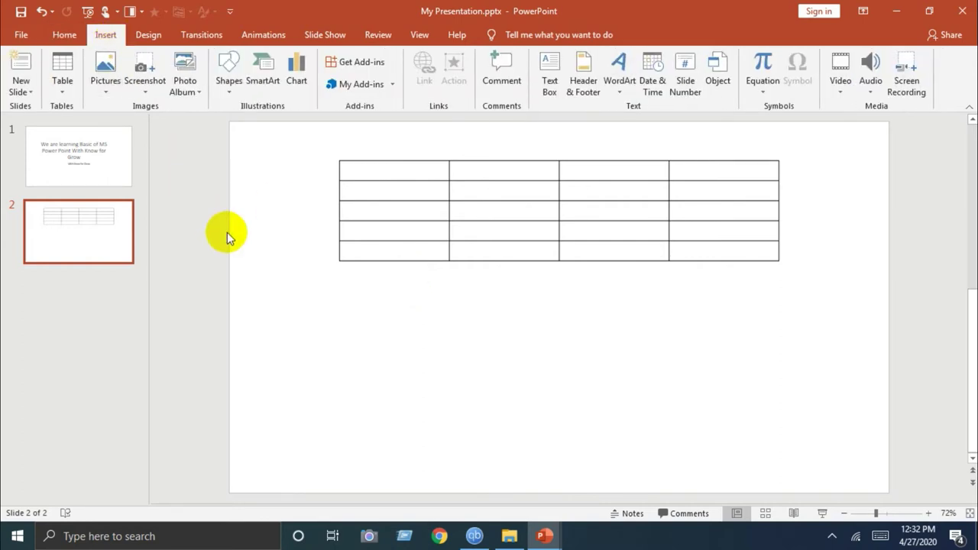
left_click(108, 99)
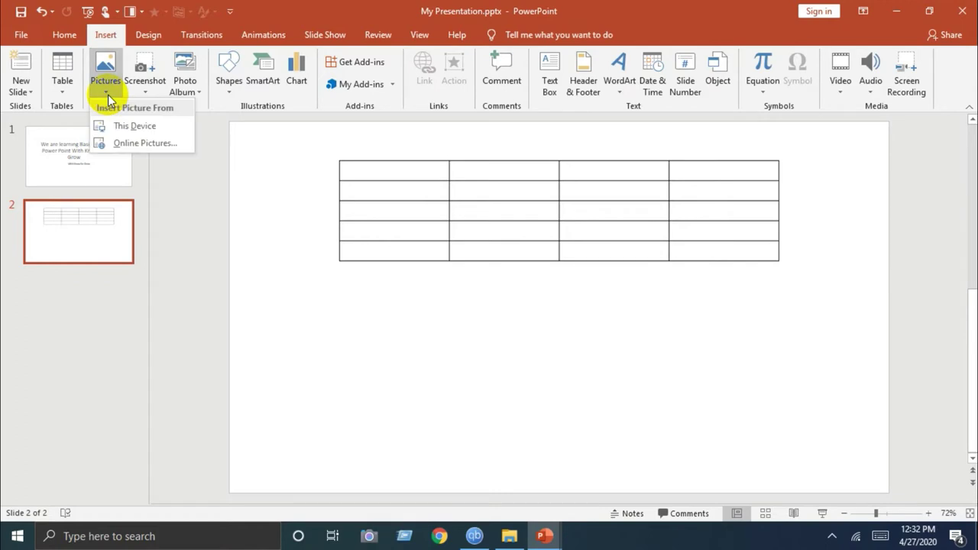
left_click(134, 126)
left_click(252, 211)
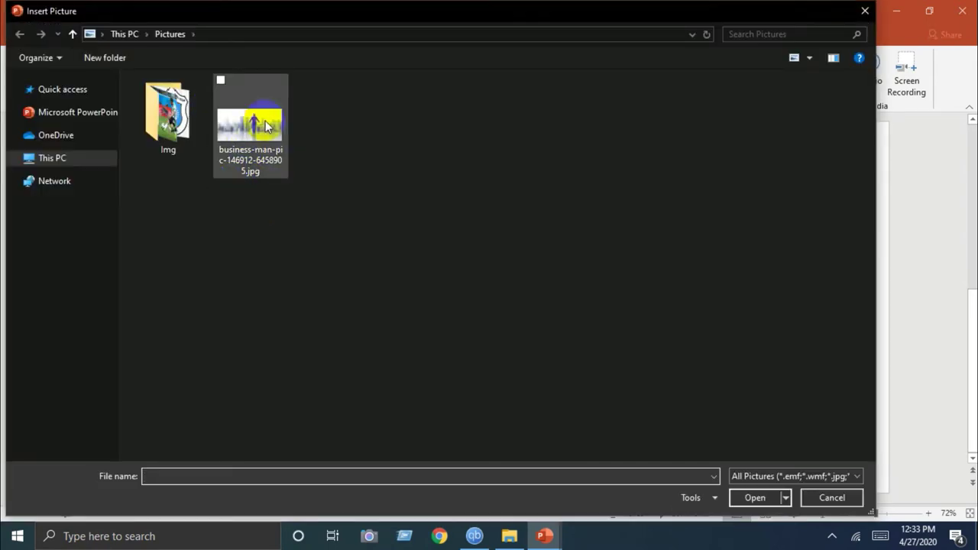
left_click(252, 123)
left_click(754, 497)
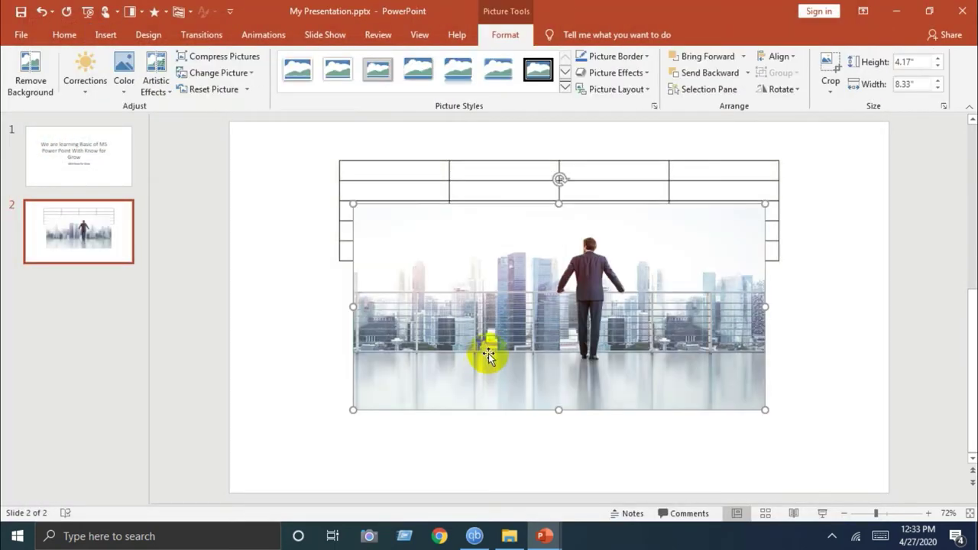
Step: Move the picture below the table and resize it to 3.27" × 6.54"
left_click_drag(524, 234, 524, 302)
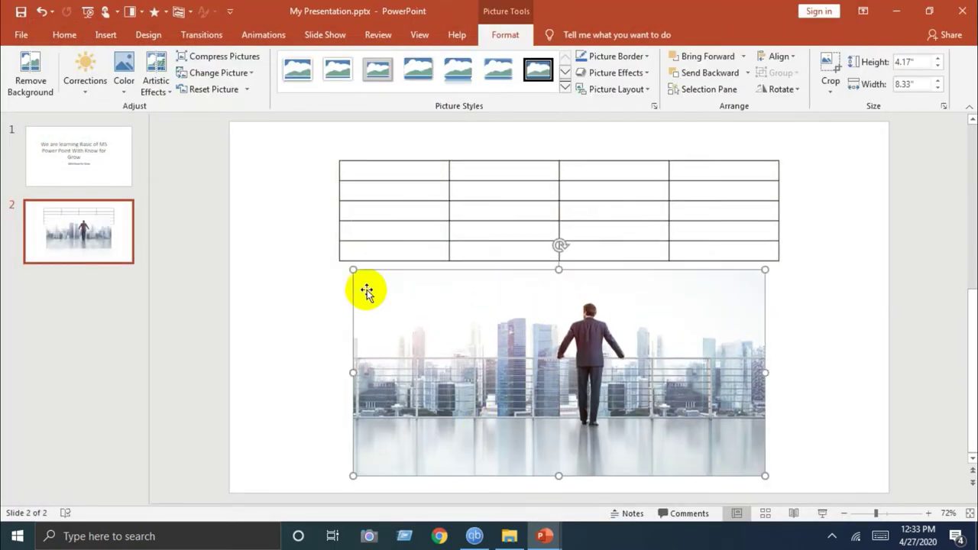
left_click_drag(352, 269, 450, 319)
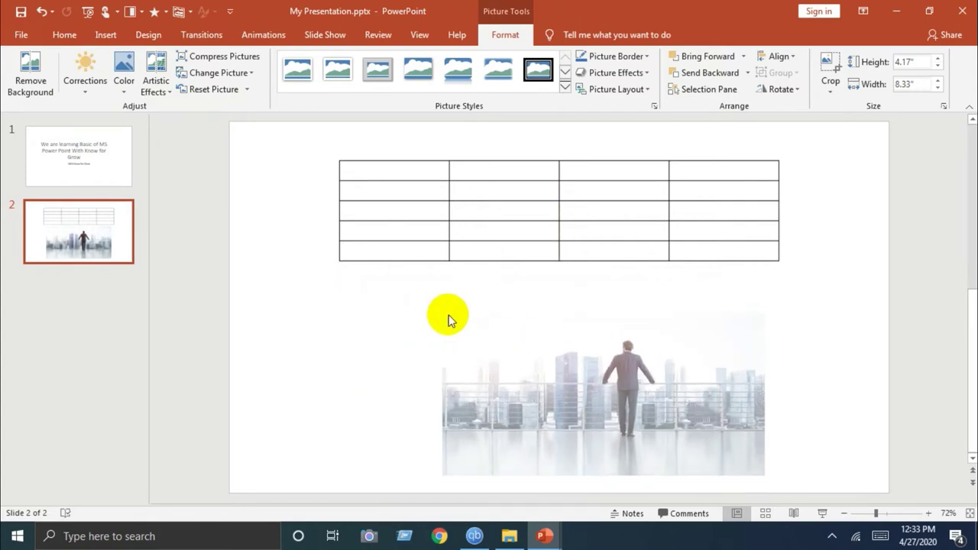
left_click_drag(635, 387, 623, 372)
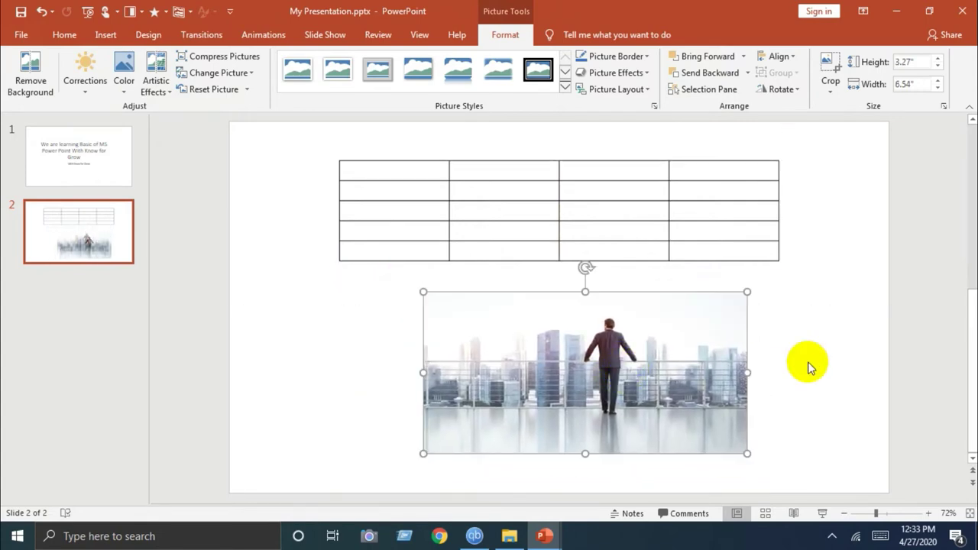
left_click(807, 363)
left_click(653, 349)
double_click(653, 349)
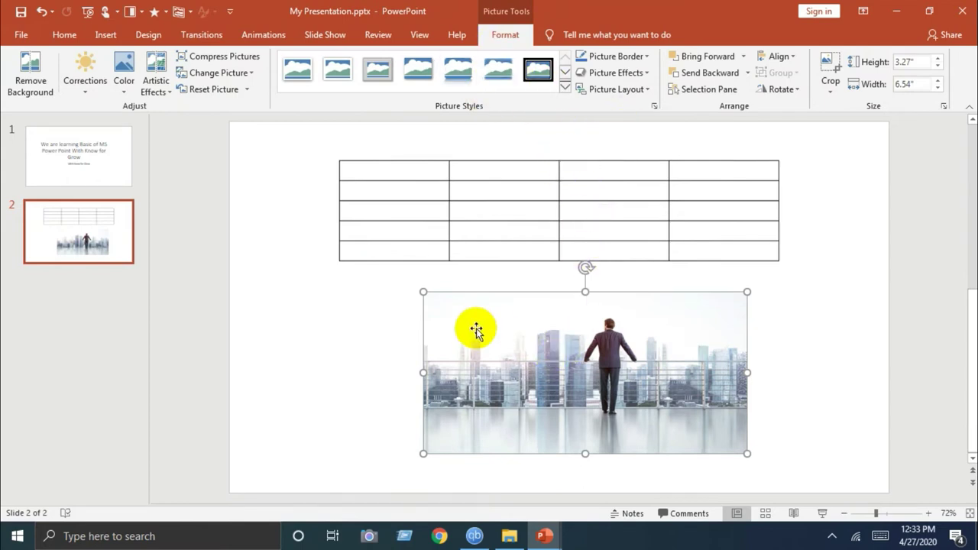
Step: Choose Screen Clipping from the Insert tab's Screenshot menu to capture the Know To Grow window
left_click(344, 297)
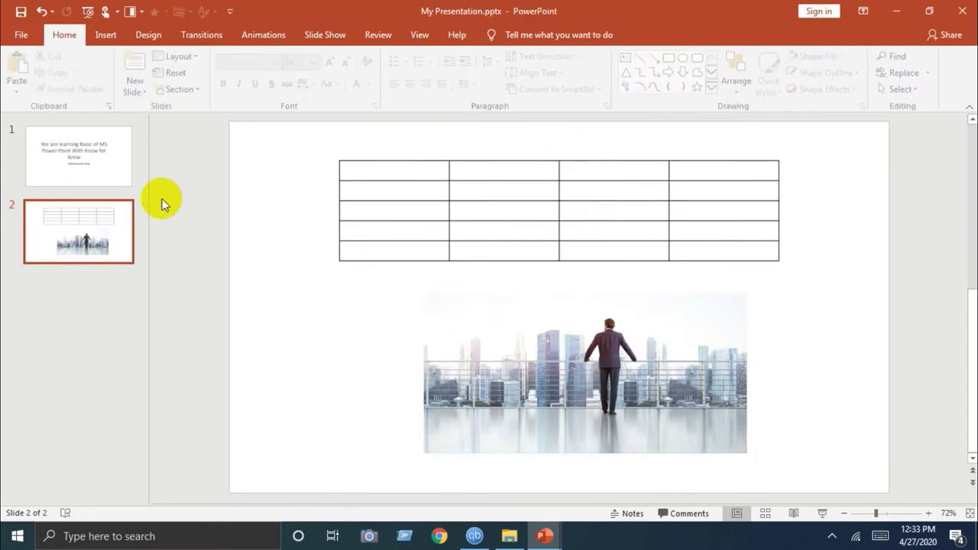
left_click(111, 35)
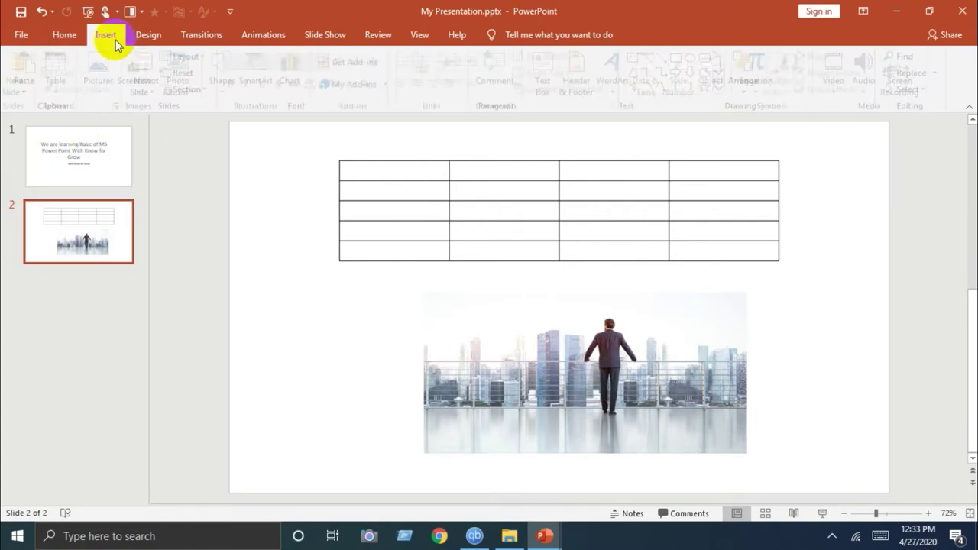
left_click(155, 95)
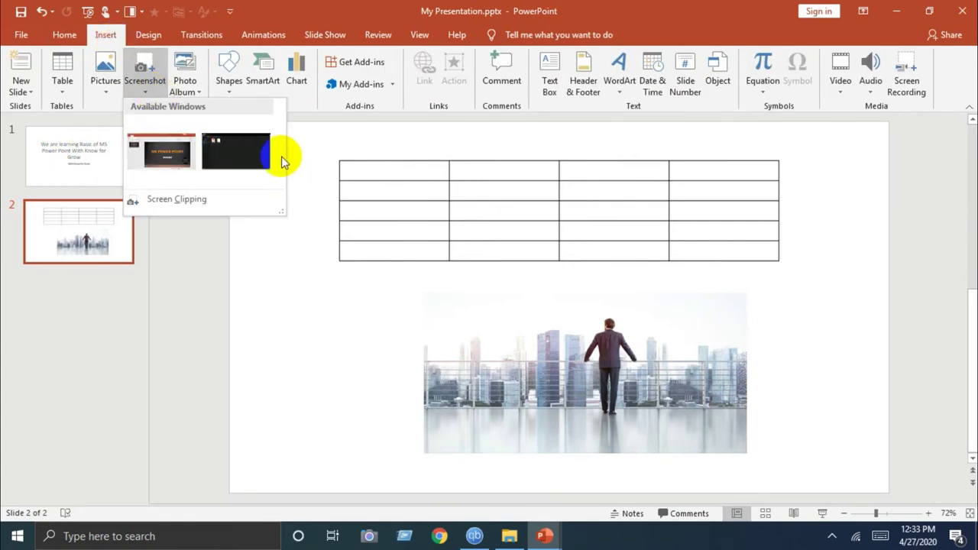
left_click(154, 79)
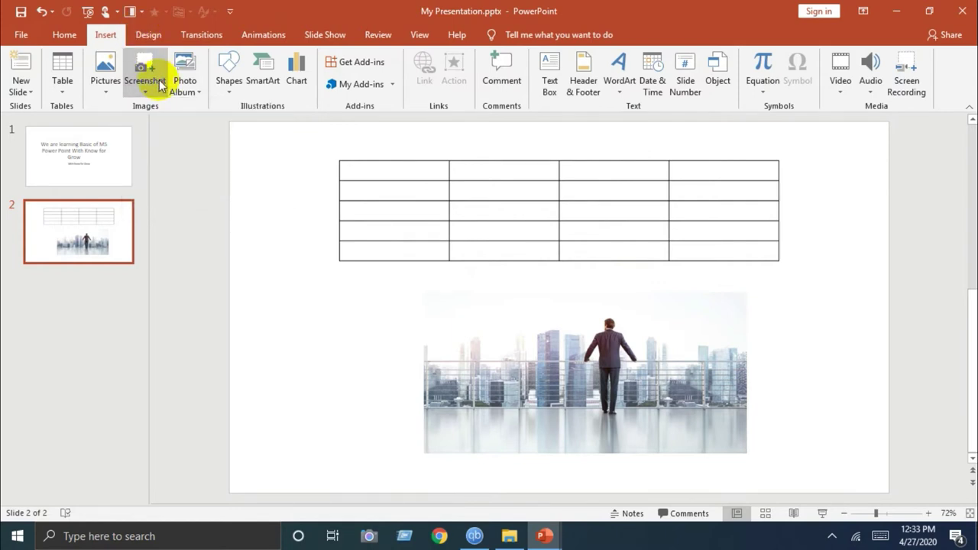
left_click(153, 77)
left_click(151, 76)
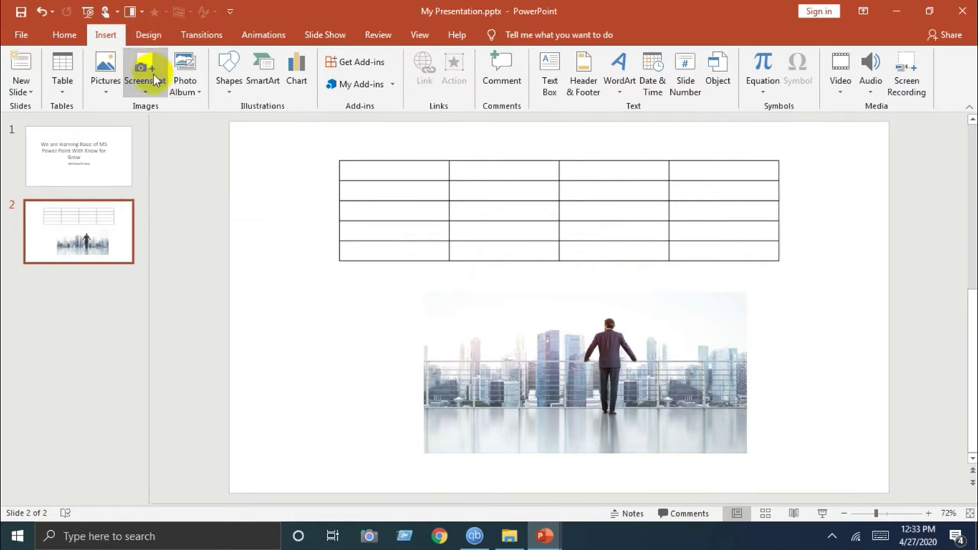
left_click(157, 94)
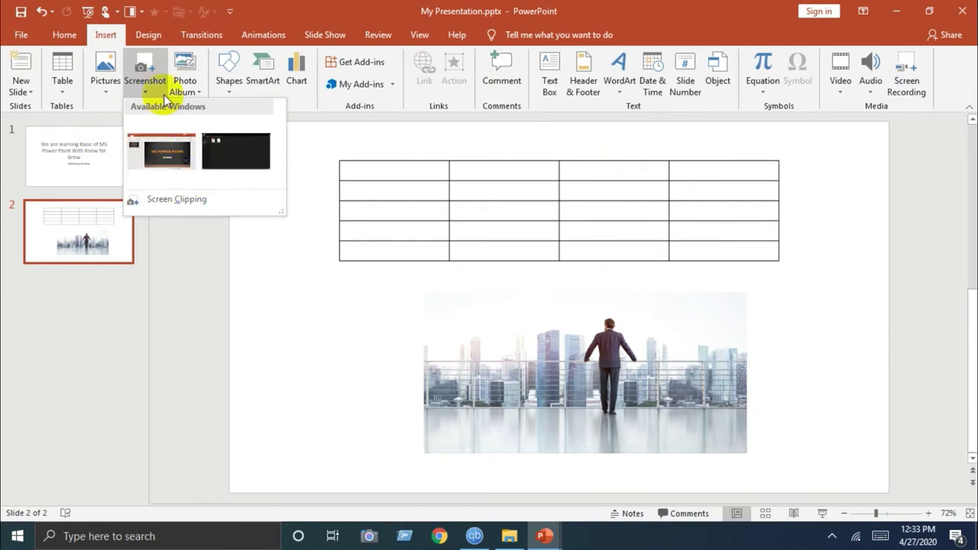
left_click(145, 78)
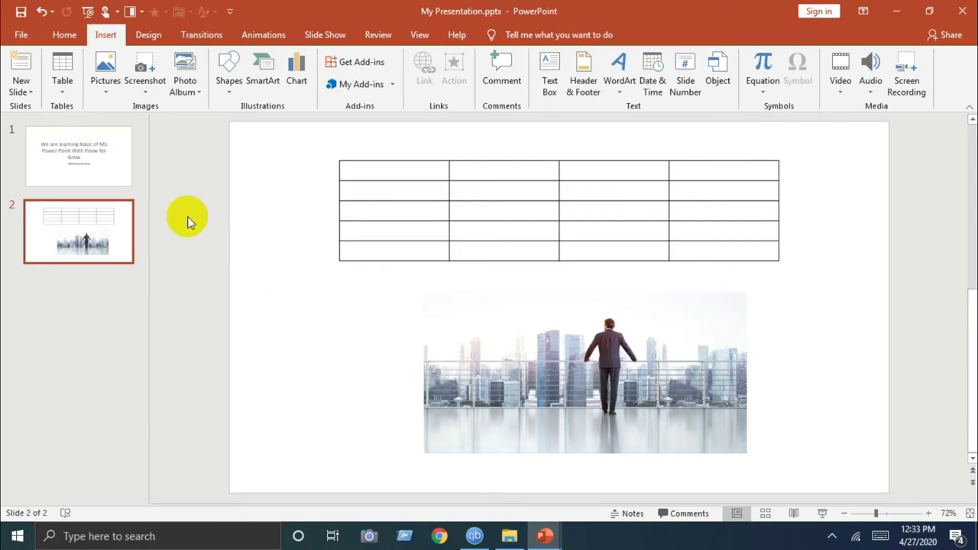
left_click(154, 89)
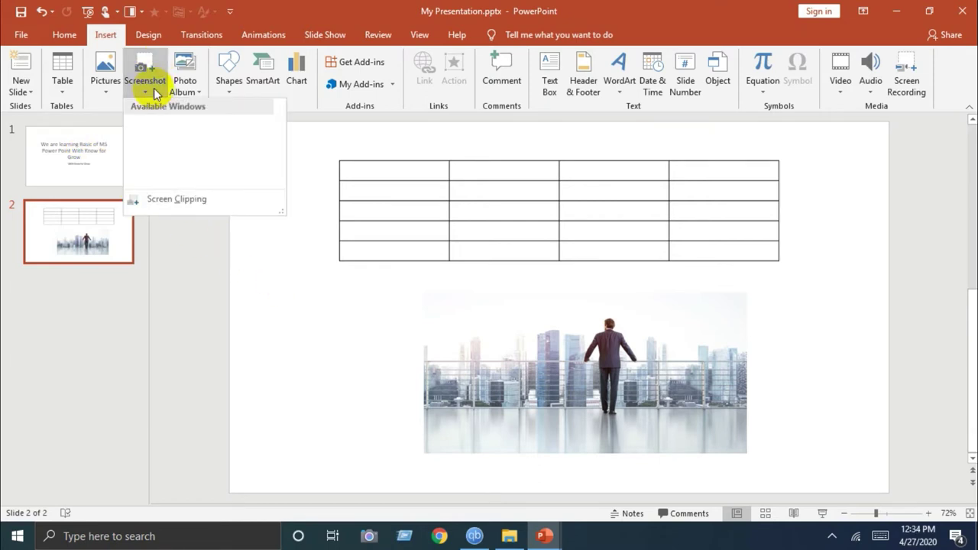
left_click(181, 203)
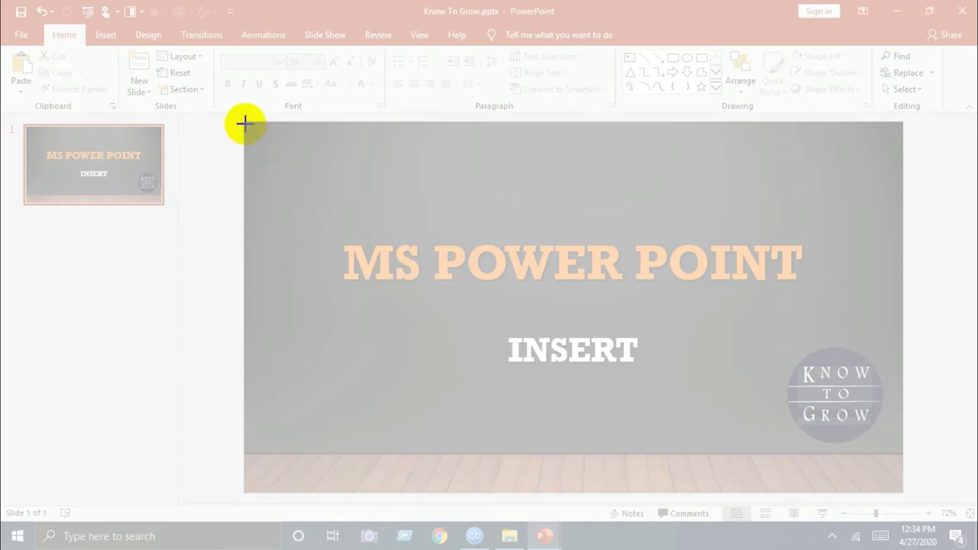
Step: Clip the Know To Grow title slide region, then move the clipped picture and delete it
left_click_drag(240, 120, 900, 491)
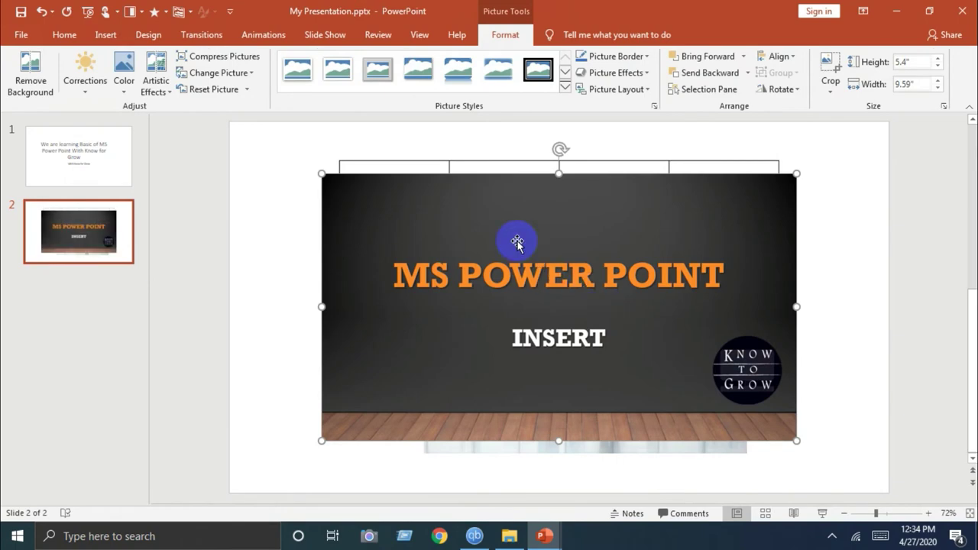
left_click_drag(447, 231, 549, 230)
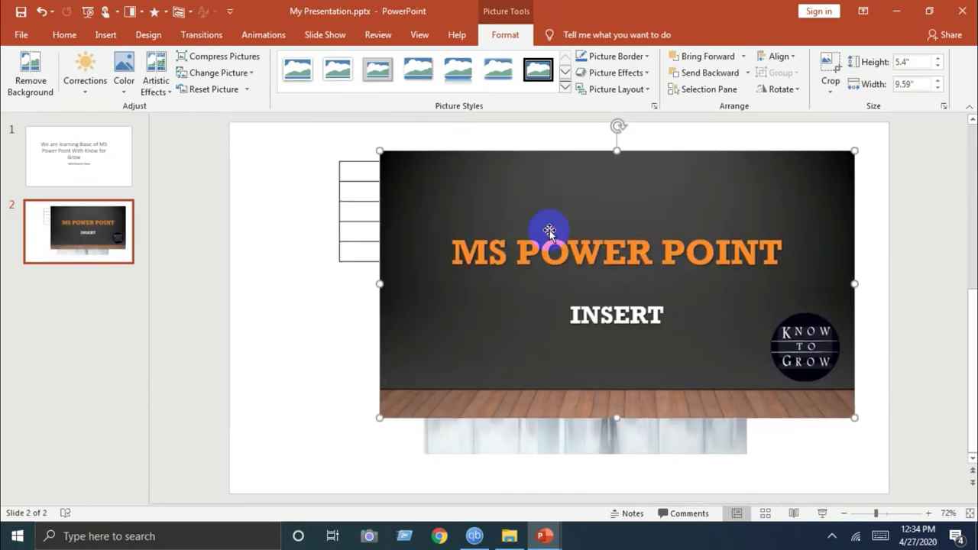
key("Delete")
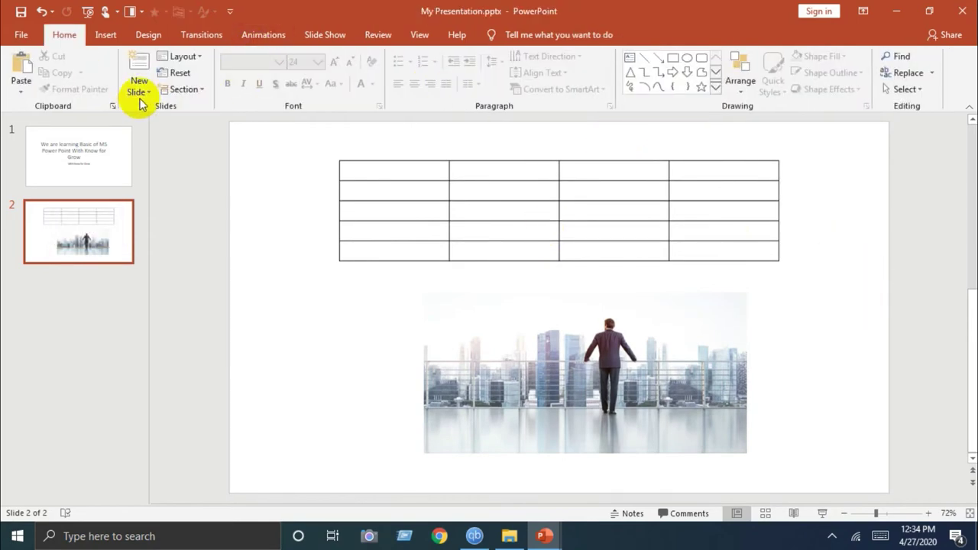
left_click(104, 34)
left_click(138, 89)
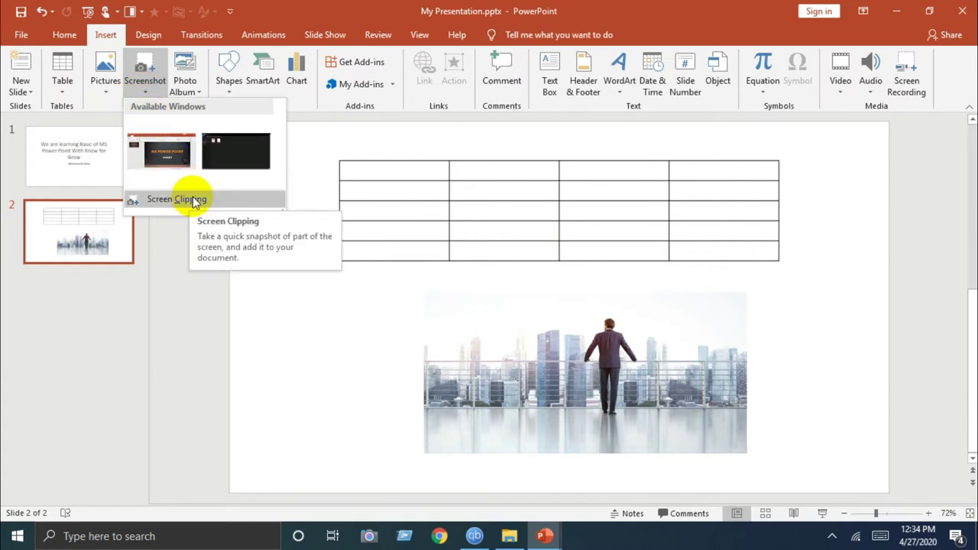
left_click(220, 158)
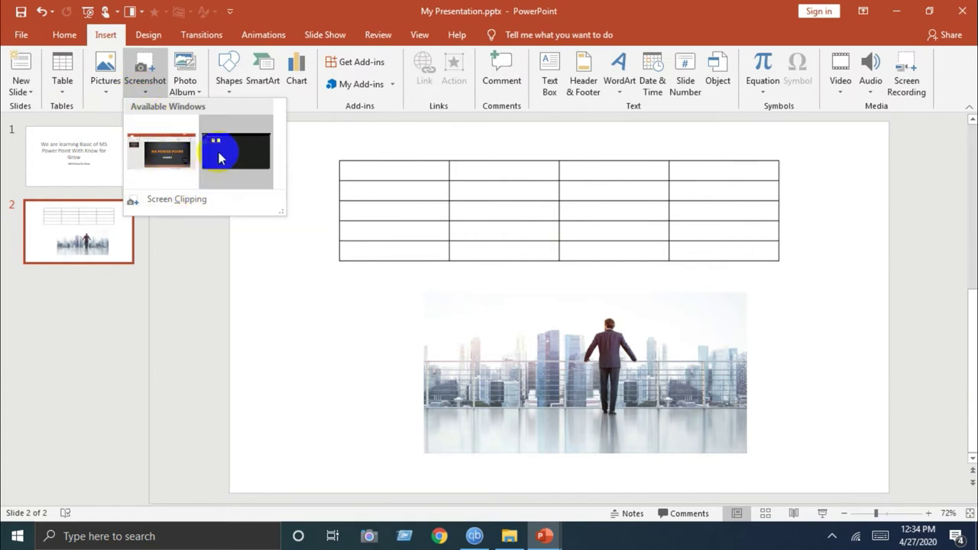
left_click(219, 158)
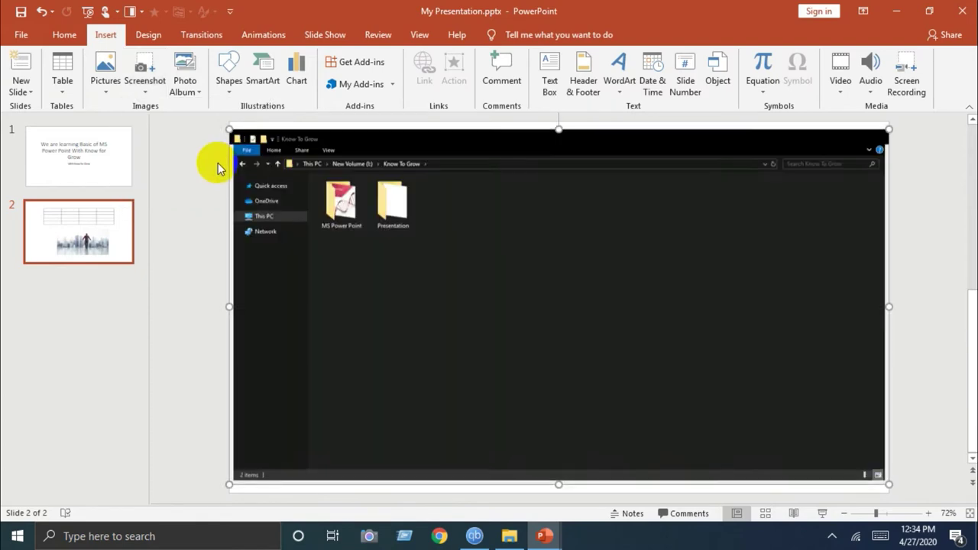
left_click(360, 277)
left_click(609, 200)
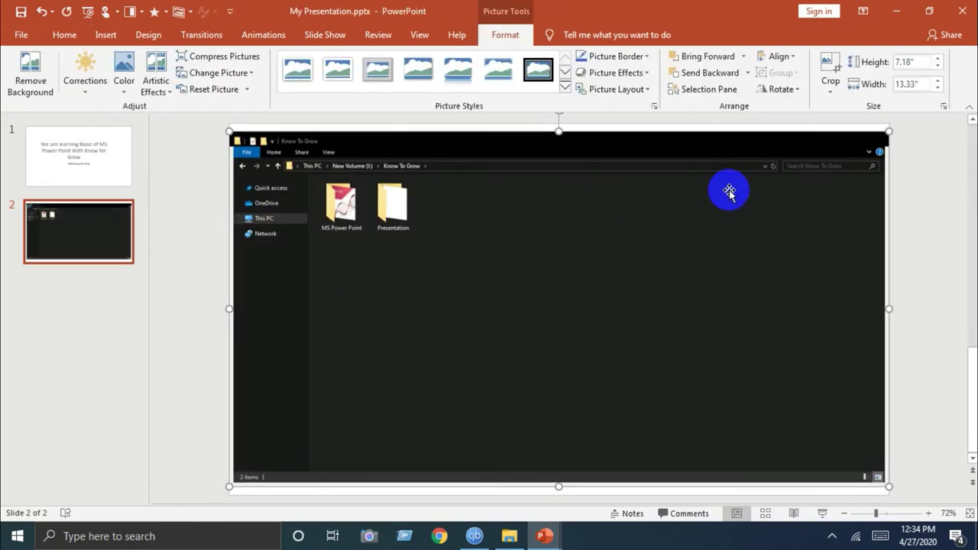
key("Delete")
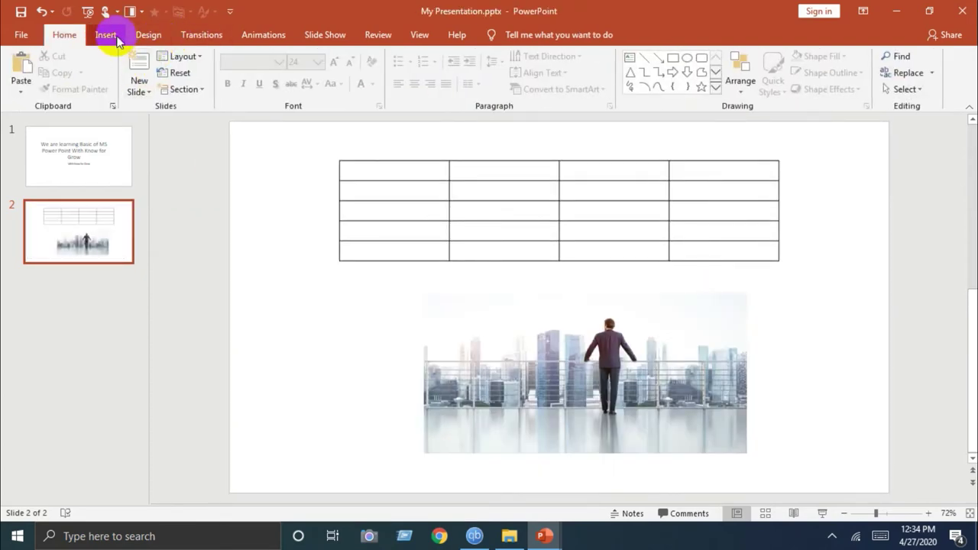
left_click(113, 36)
left_click(142, 85)
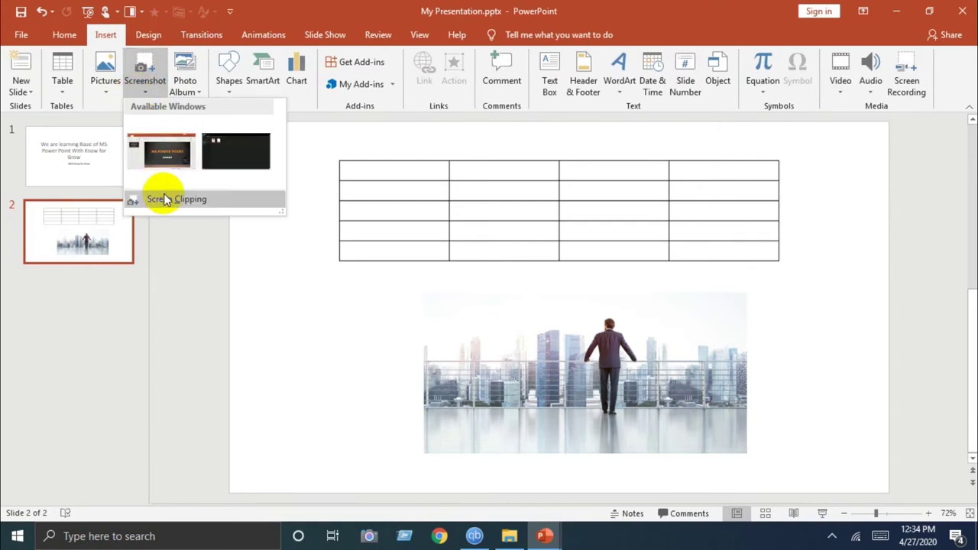
left_click(165, 198)
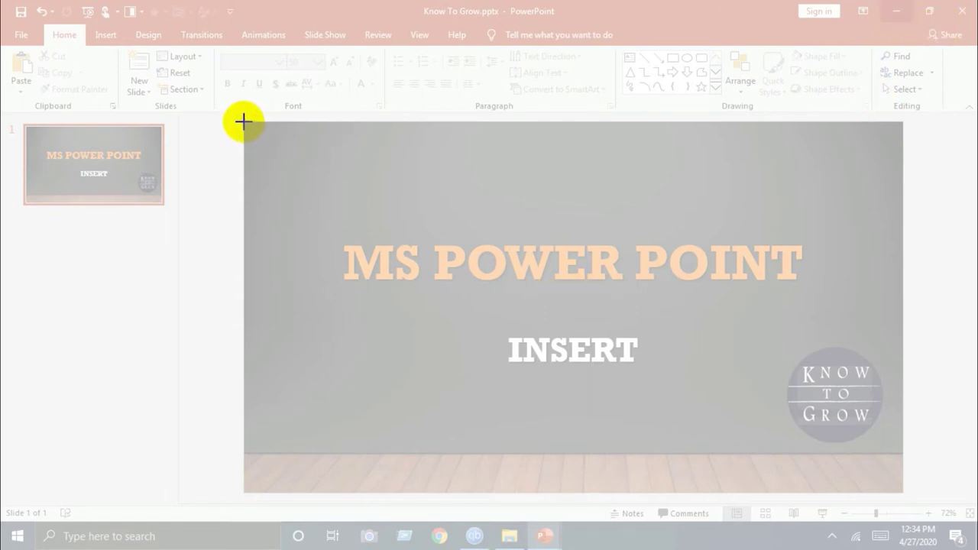
key("Escape")
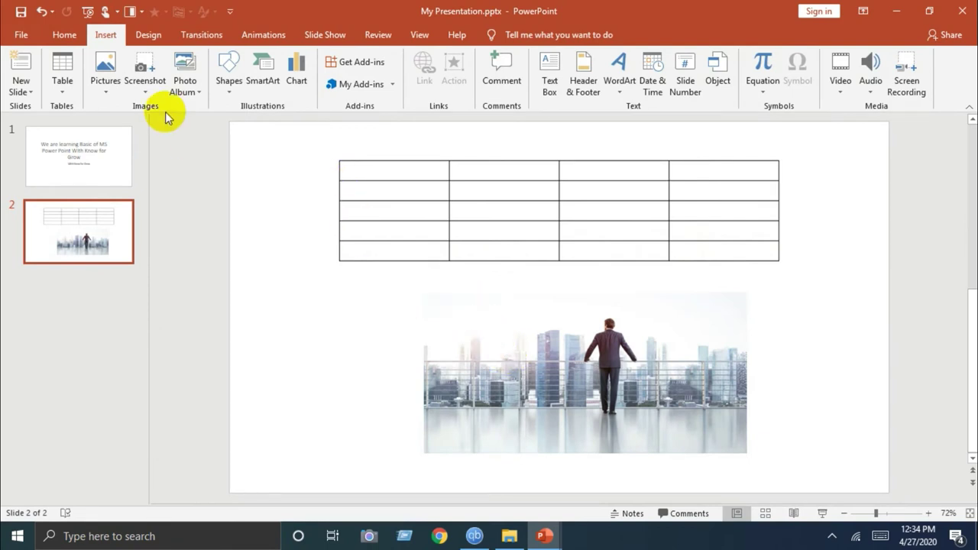
Step: Screen-clip the KNOW TO GROW logo and place it in slide 2's bottom-right corner
left_click(141, 82)
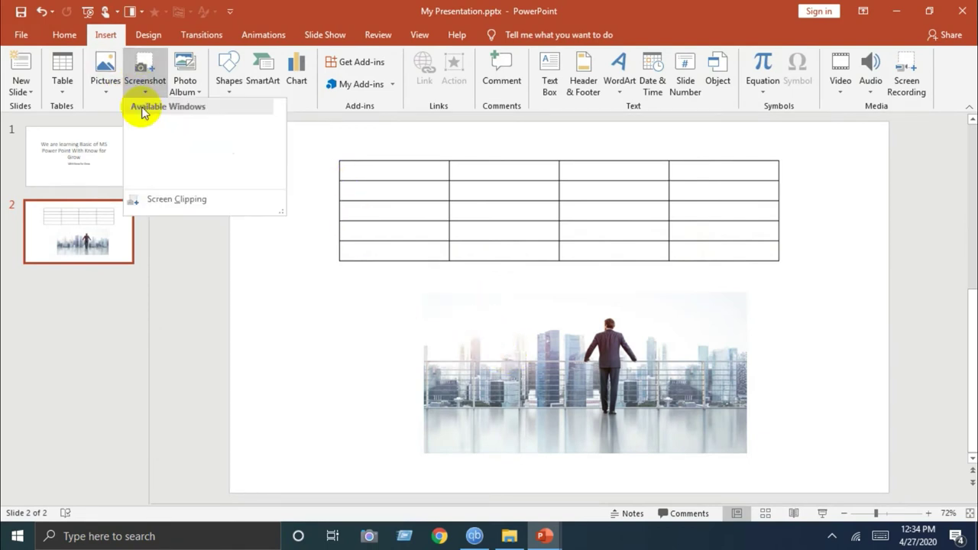
left_click(175, 199)
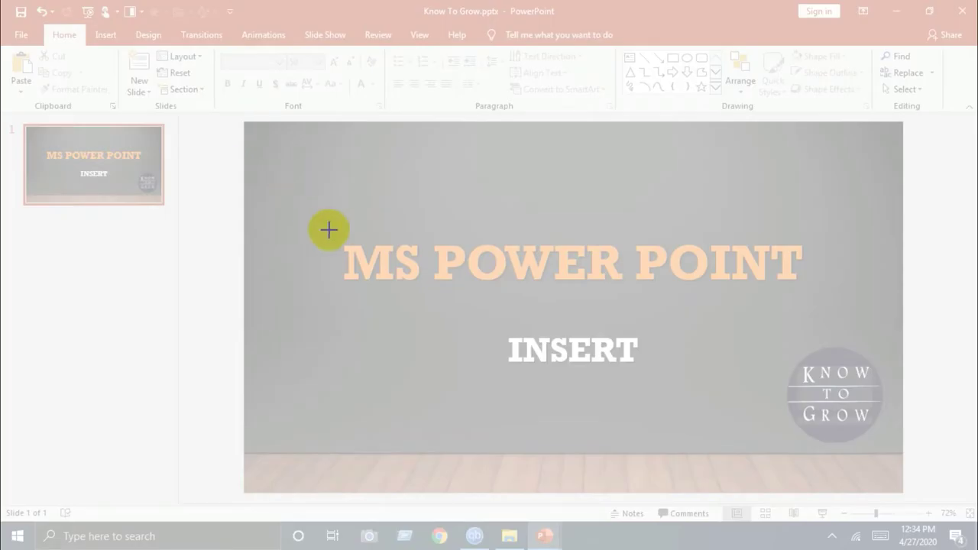
left_click_drag(759, 323, 904, 453)
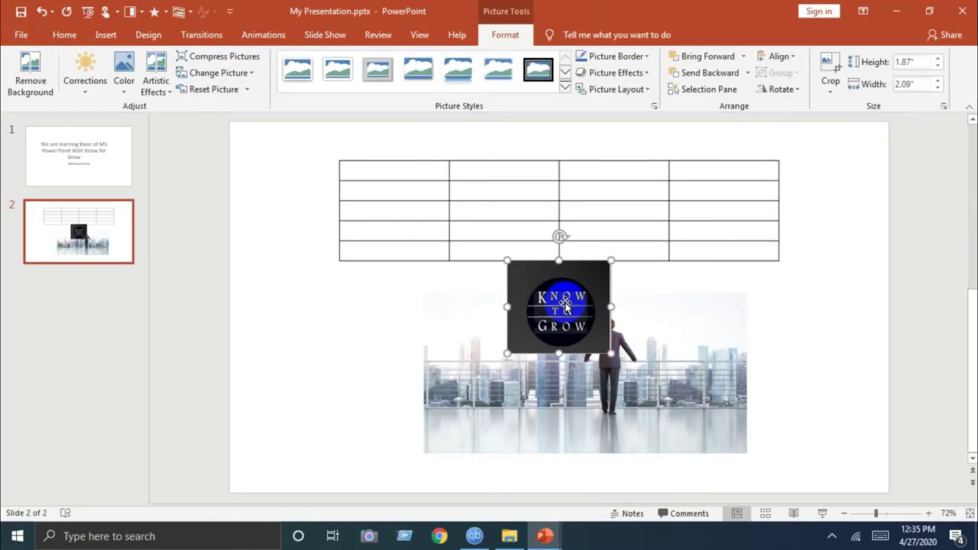
left_click_drag(520, 323, 847, 431)
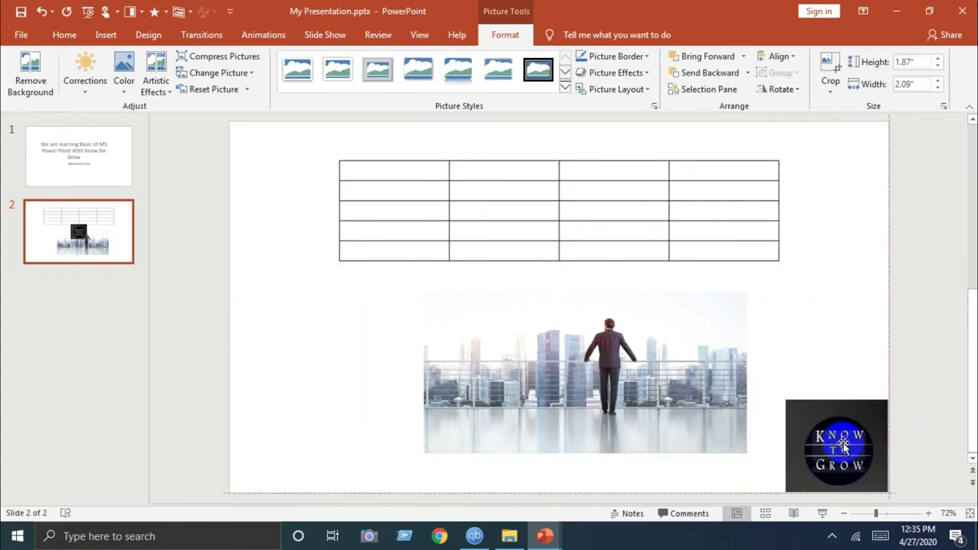
left_click(824, 300)
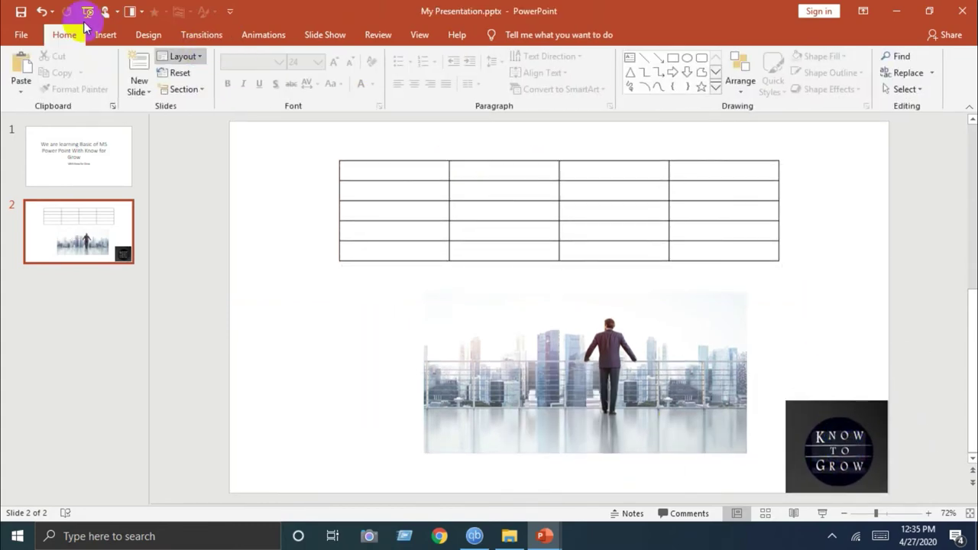
Step: Open the Photo Album options on the Insert tab, then close them
left_click(107, 36)
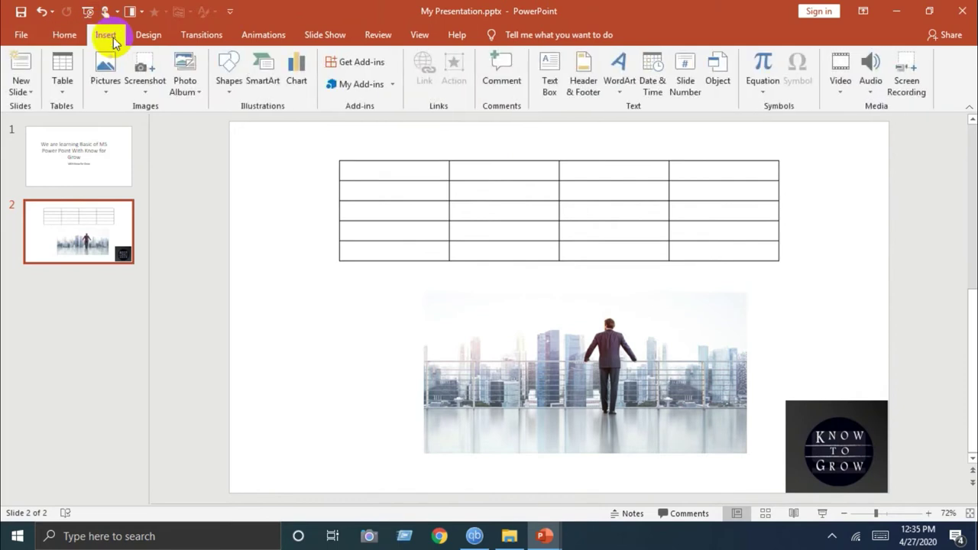
left_click(190, 100)
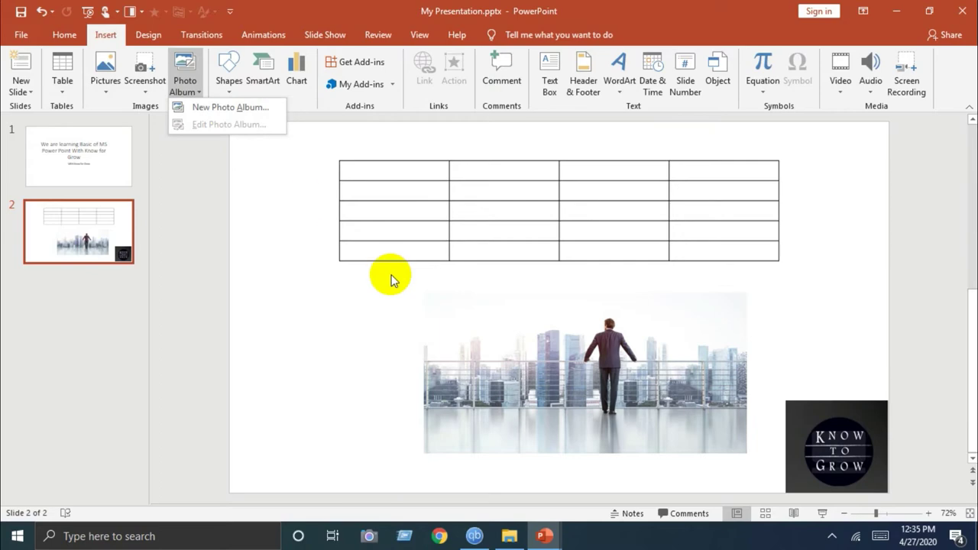
left_click(301, 164)
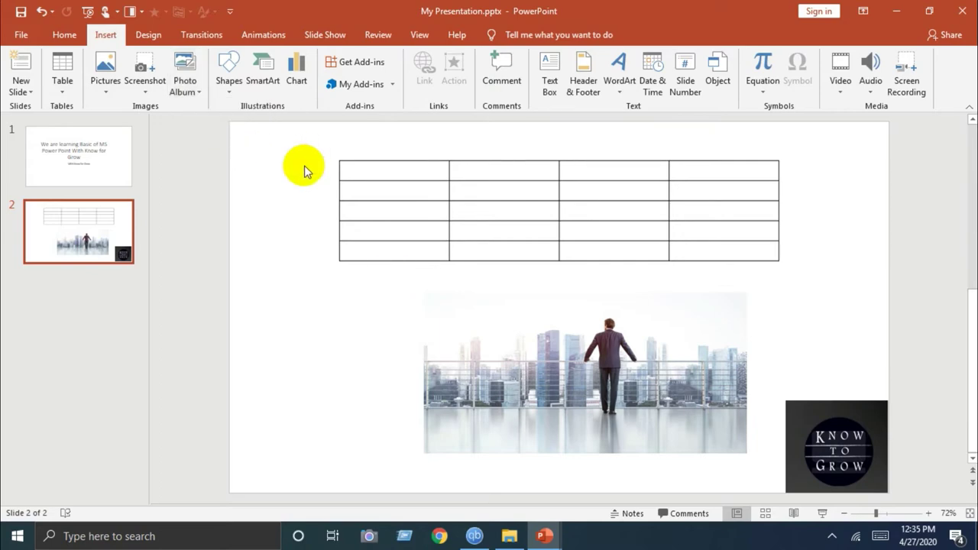
left_click(233, 92)
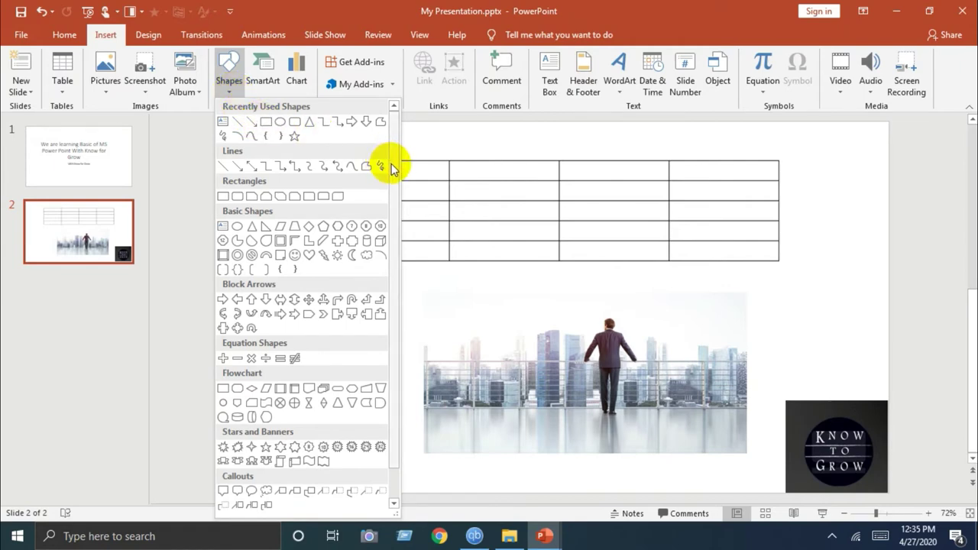
left_click_drag(391, 168, 395, 141)
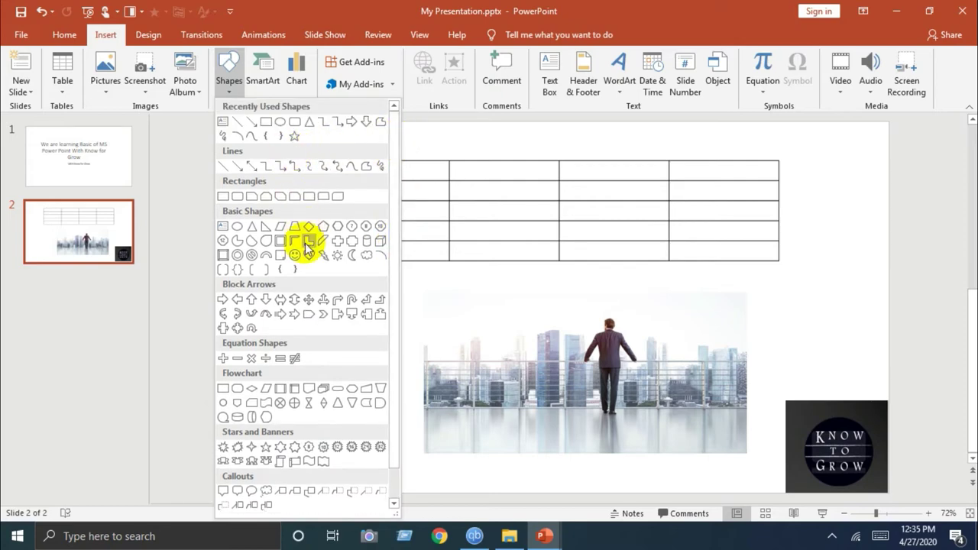
left_click(279, 124)
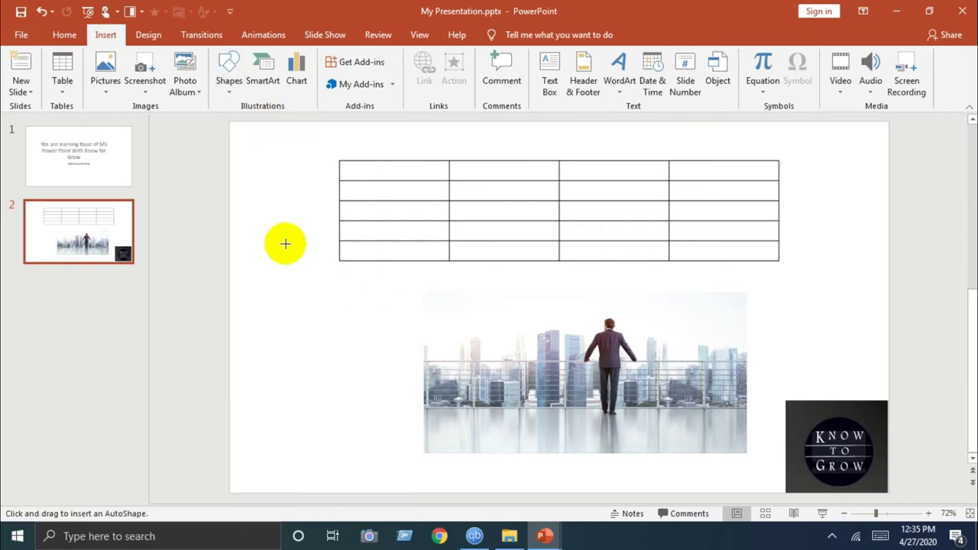
left_click_drag(286, 251, 288, 296)
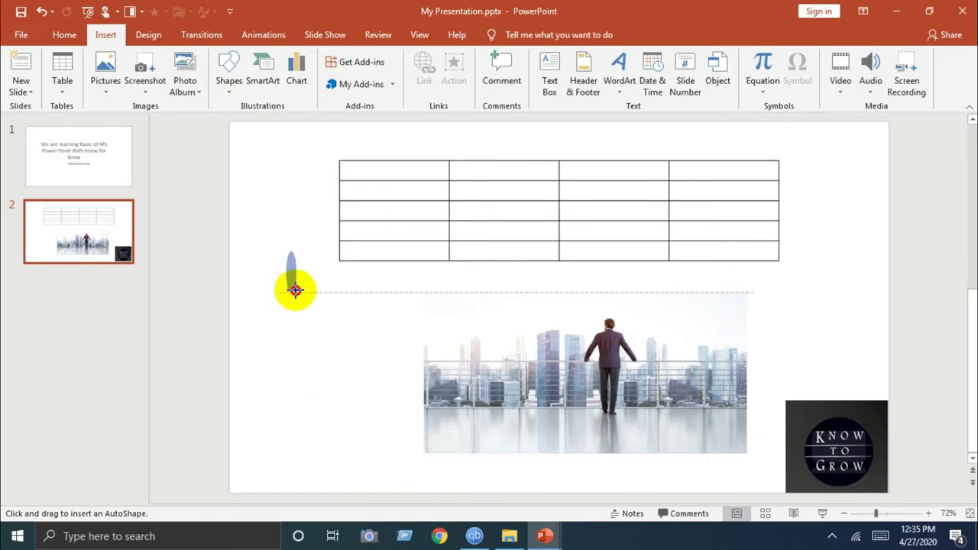
key("shift")
mouse_move(295, 290)
left_mouse_down()
mouse_move(374, 364)
mouse_move(543, 482)
mouse_move(332, 283)
mouse_move(512, 412)
mouse_move(465, 393)
mouse_move(365, 266)
mouse_move(349, 316)
mouse_move(342, 294)
mouse_move(360, 321)
mouse_move(345, 300)
left_mouse_up()
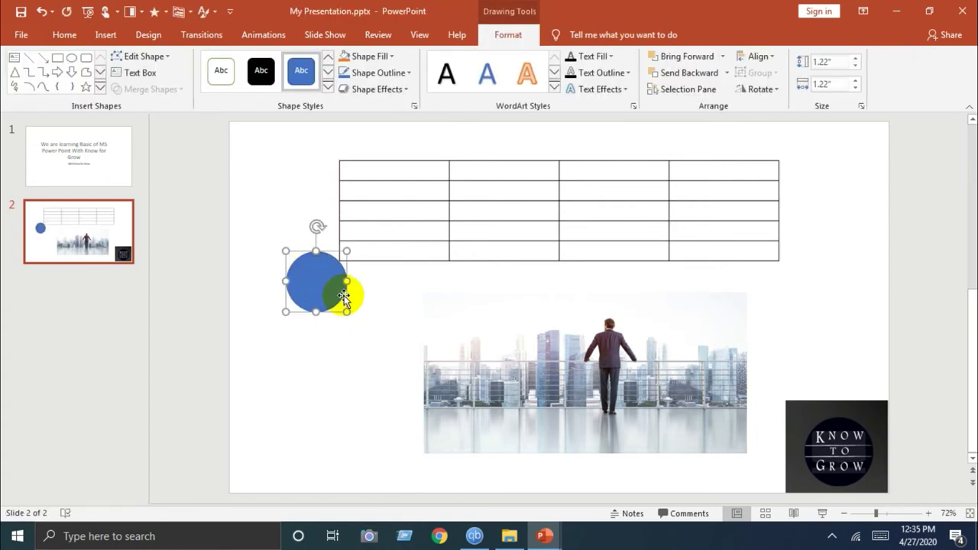
key("Delete")
left_click(105, 36)
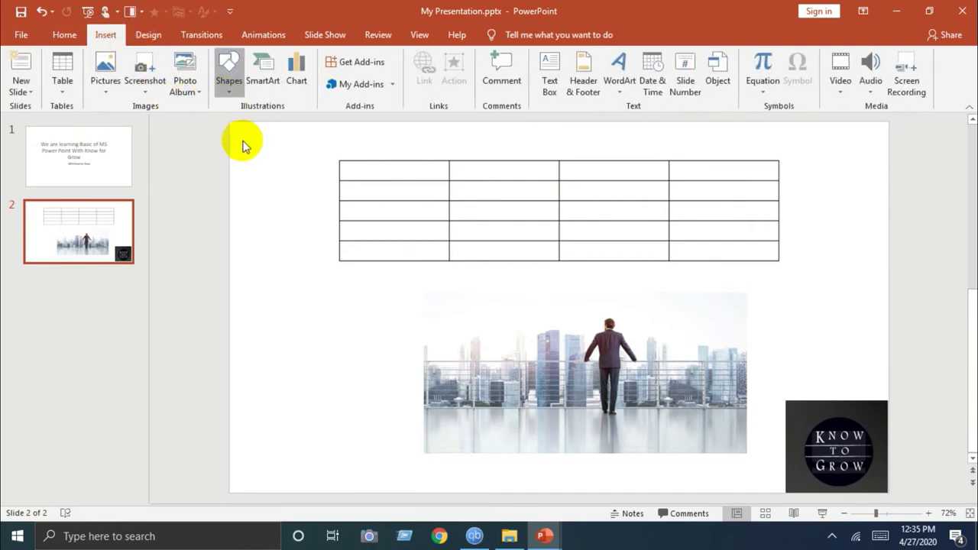
left_click(228, 75)
left_click(277, 126)
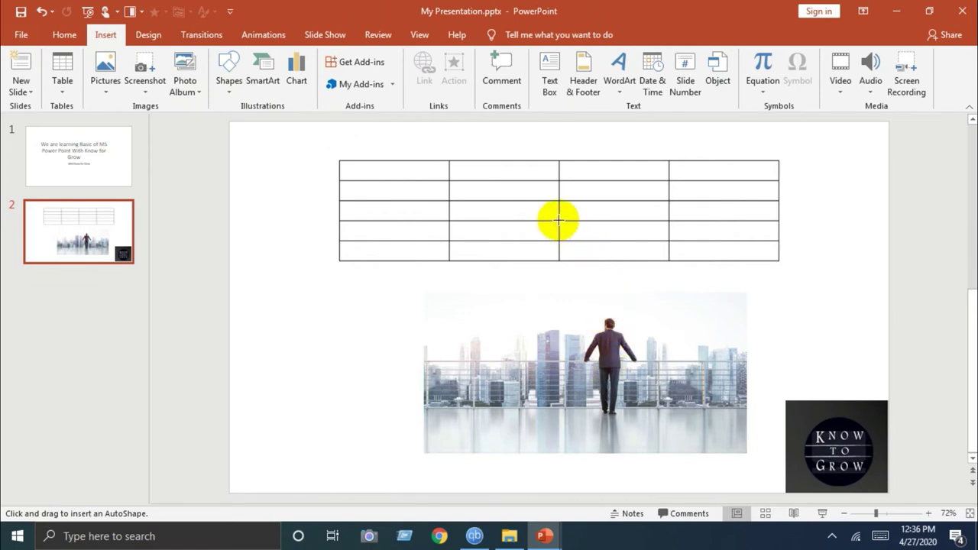
mouse_move(560, 220)
left_mouse_down()
mouse_move(629, 286)
mouse_move(561, 221)
left_mouse_up()
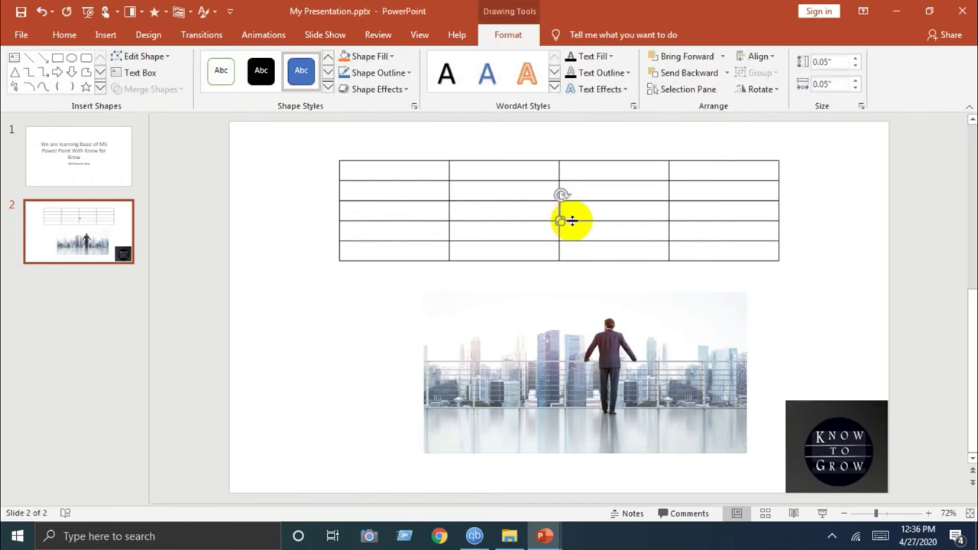
key("Delete")
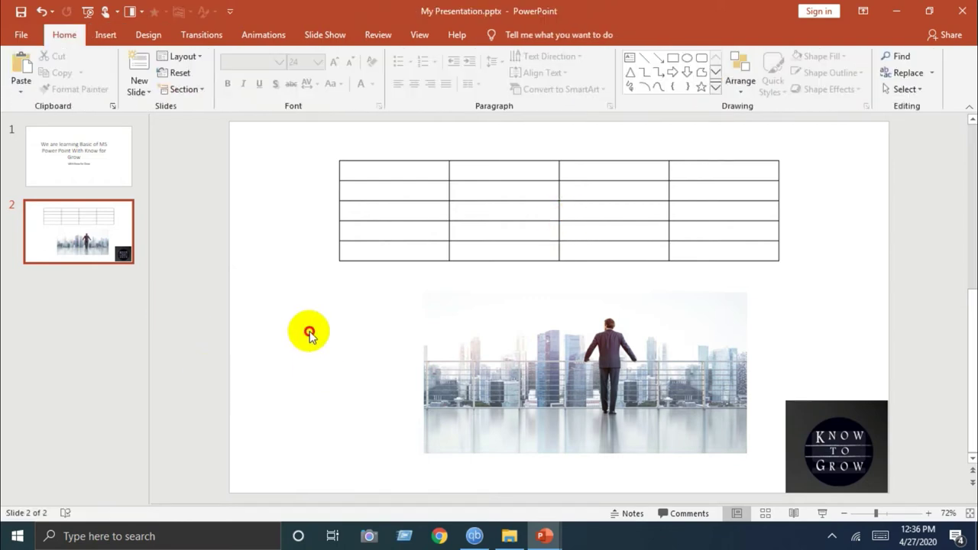
Step: Draw an oval circle on slide 2, move it, then delete it
left_click(105, 34)
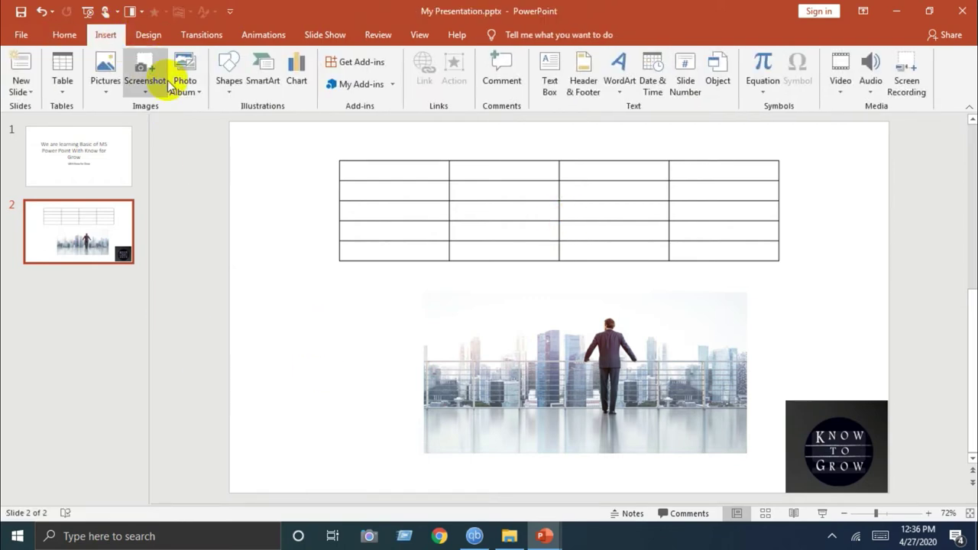
left_click(228, 82)
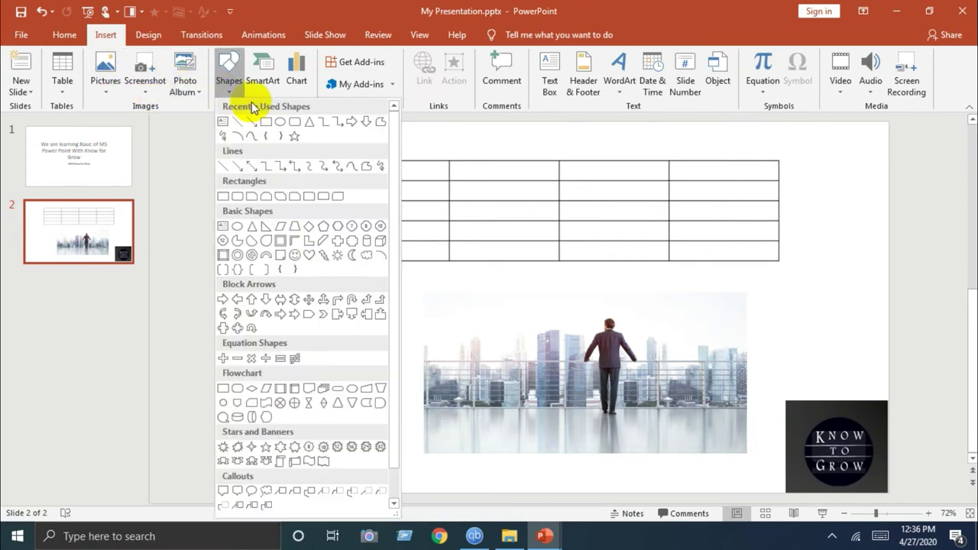
left_click(276, 121)
left_click_drag(334, 323, 408, 405)
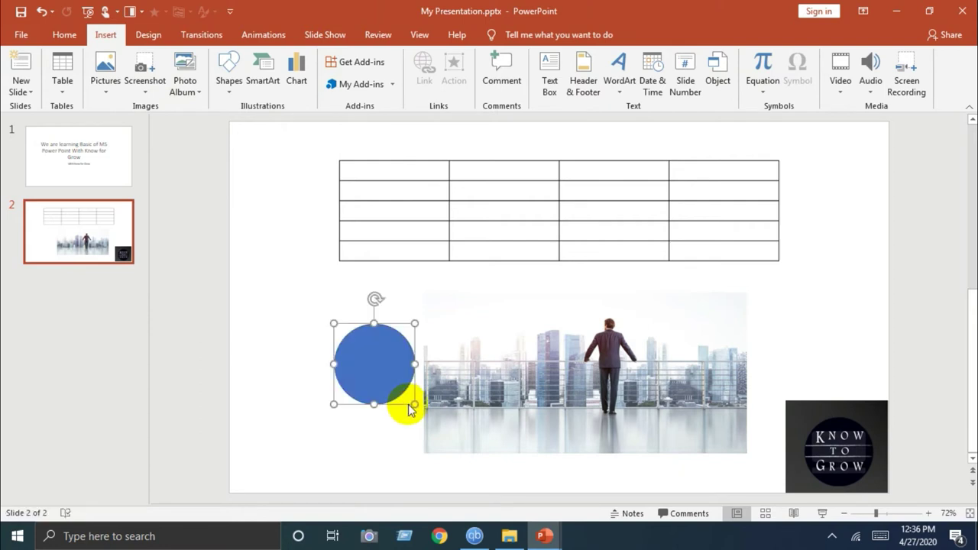
left_click_drag(382, 367, 326, 341)
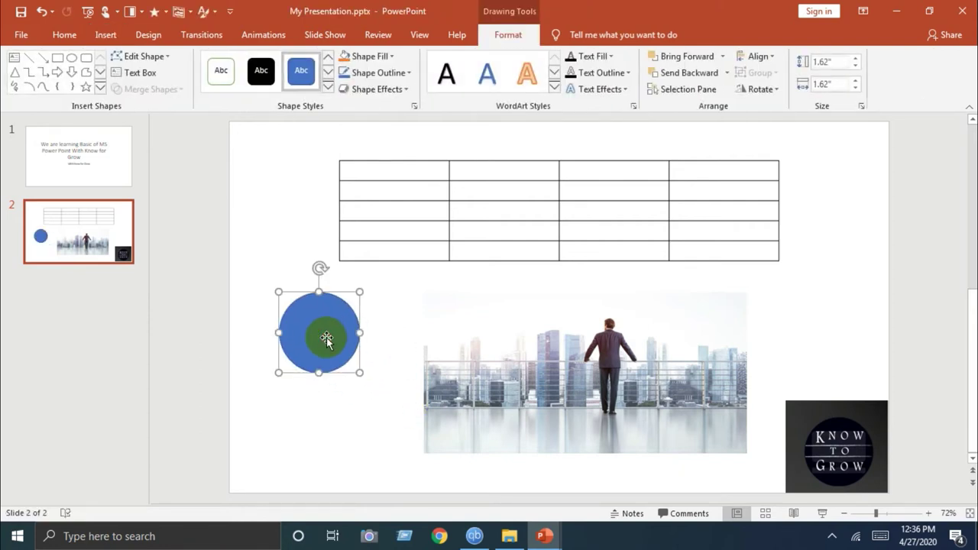
key("Delete")
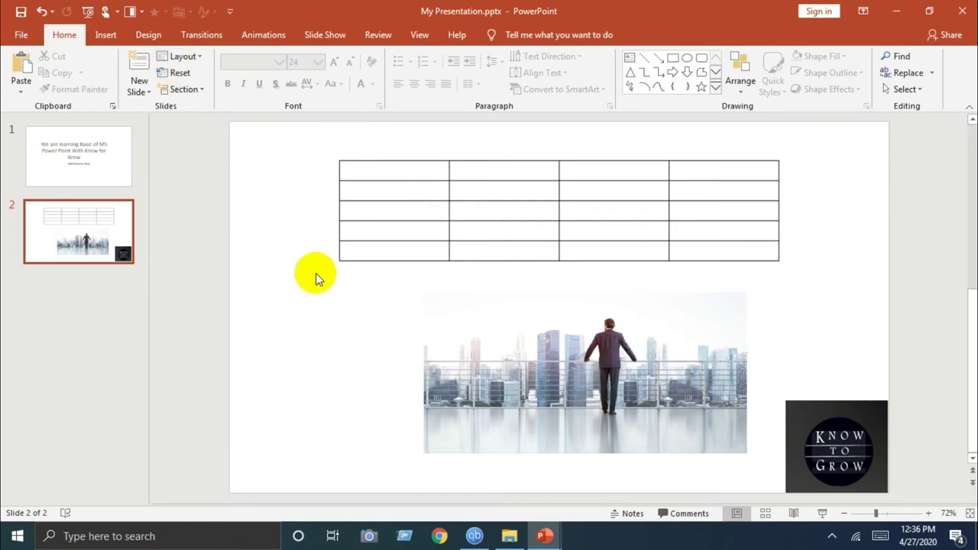
Step: Redraw a blue 2.01" × 2.01" circle and move it onto the middle of the table
left_click(105, 34)
left_click(227, 68)
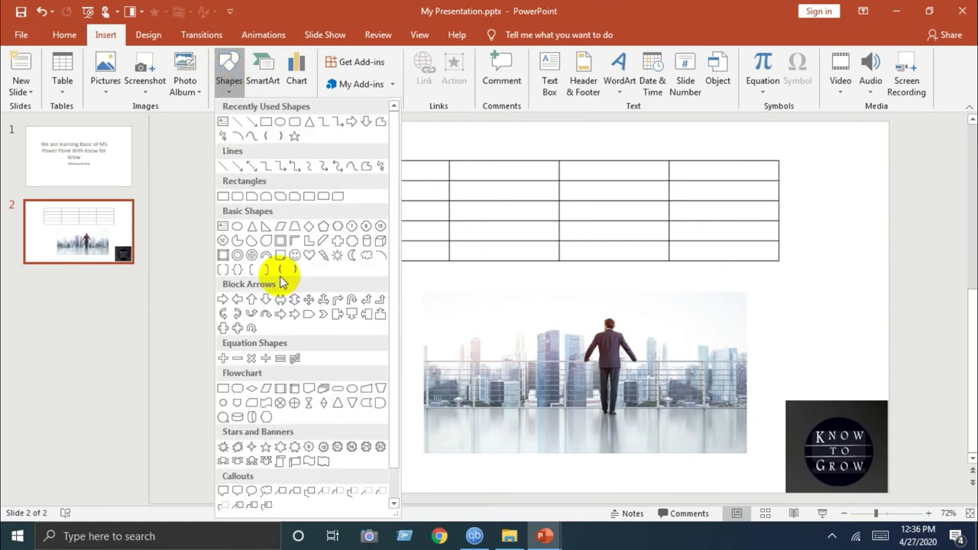
left_click(278, 120)
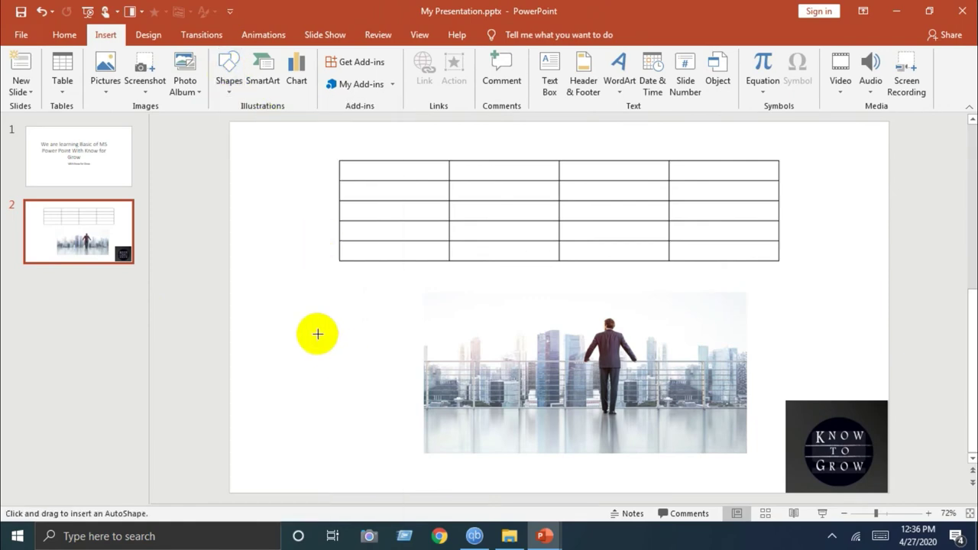
left_click_drag(324, 337, 419, 425)
mouse_move(365, 378)
left_mouse_down()
mouse_move(563, 274)
mouse_move(562, 212)
left_mouse_up()
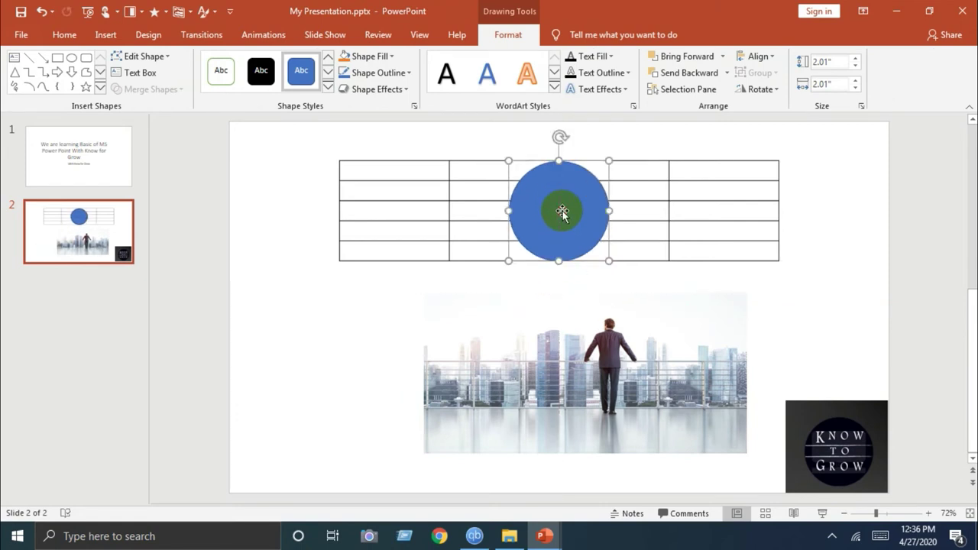
left_click(107, 36)
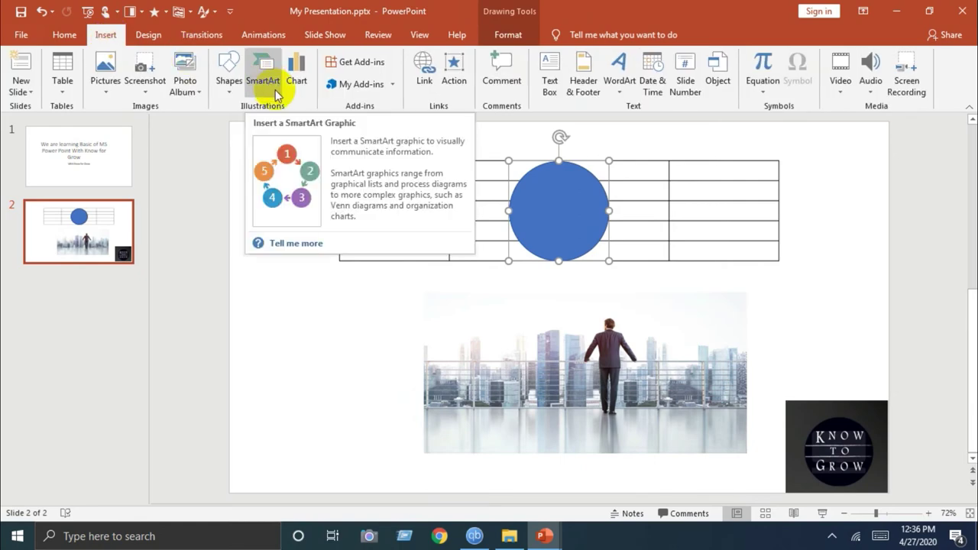
Step: Insert a Horizontal Hierarchy SmartArt graphic from the Hierarchy category
left_click(263, 80)
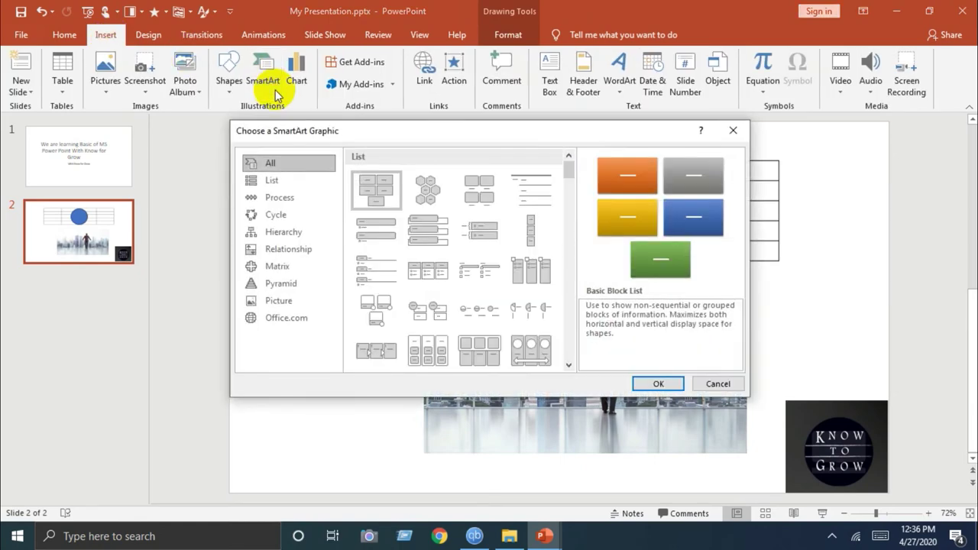
left_click(281, 181)
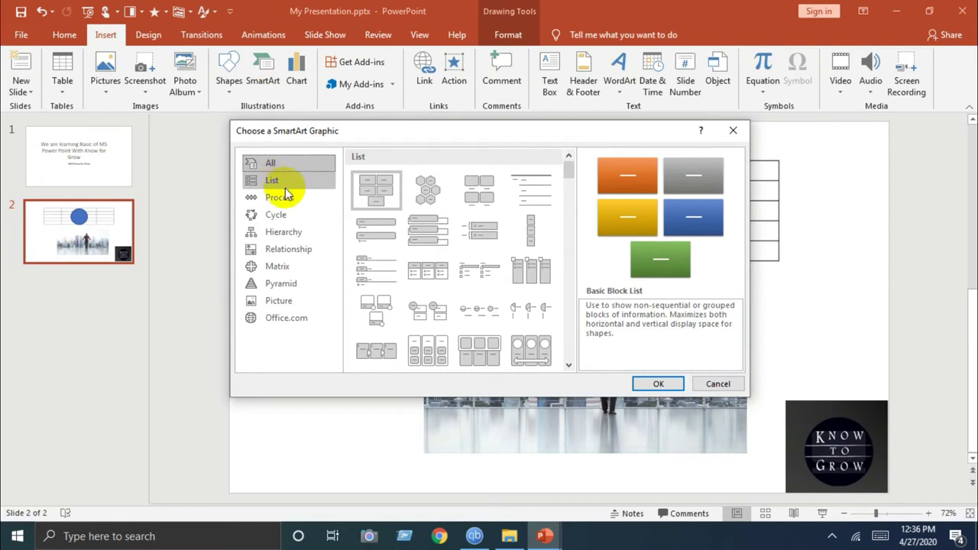
left_click(279, 197)
left_click(283, 232)
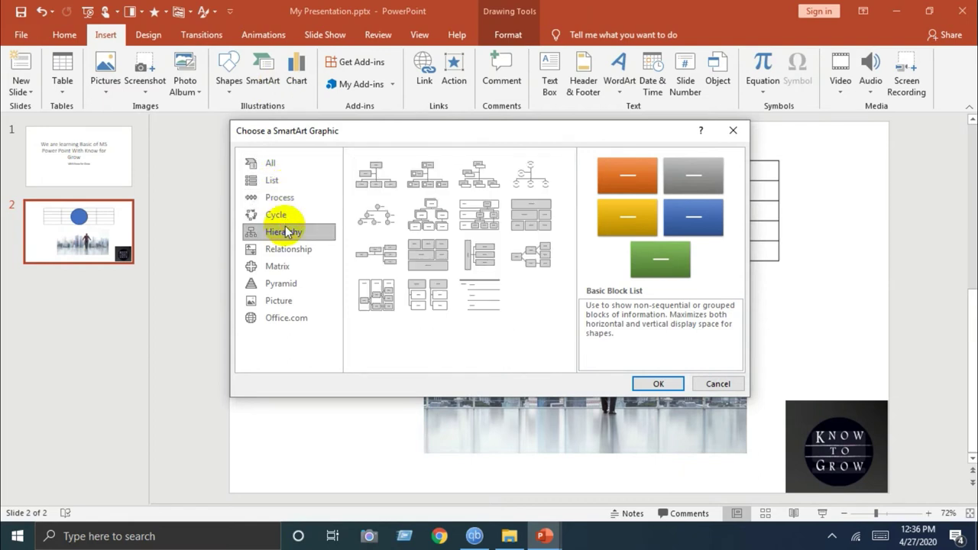
left_click(291, 252)
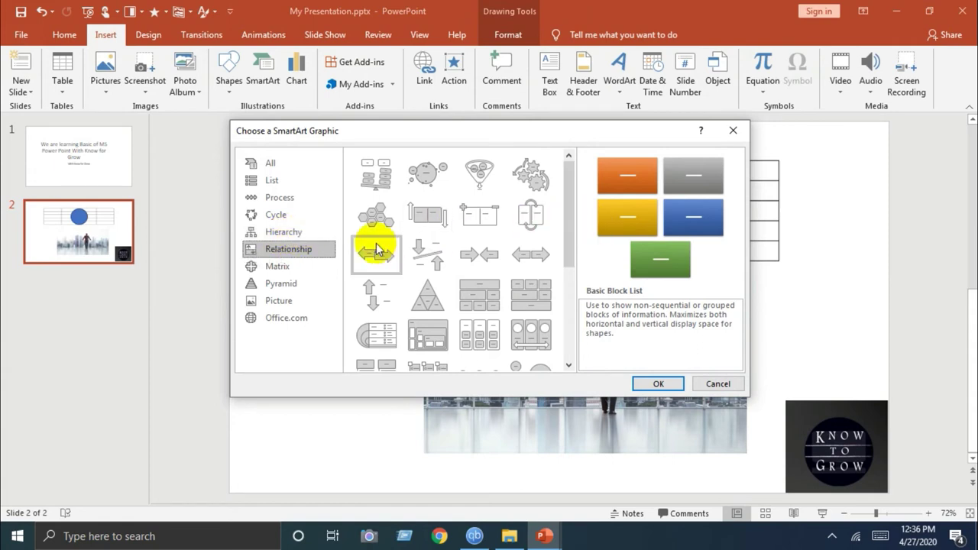
left_click(297, 233)
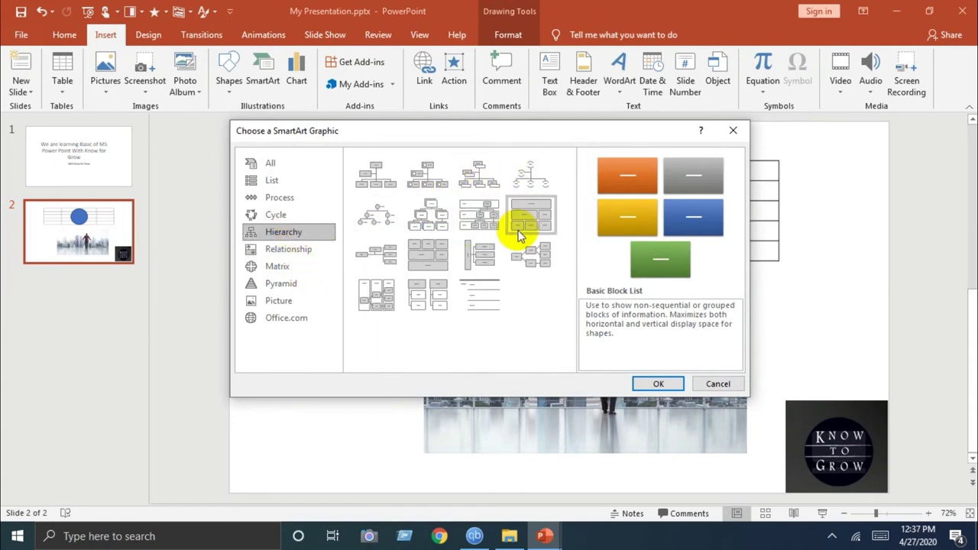
left_click(528, 249)
left_click(653, 382)
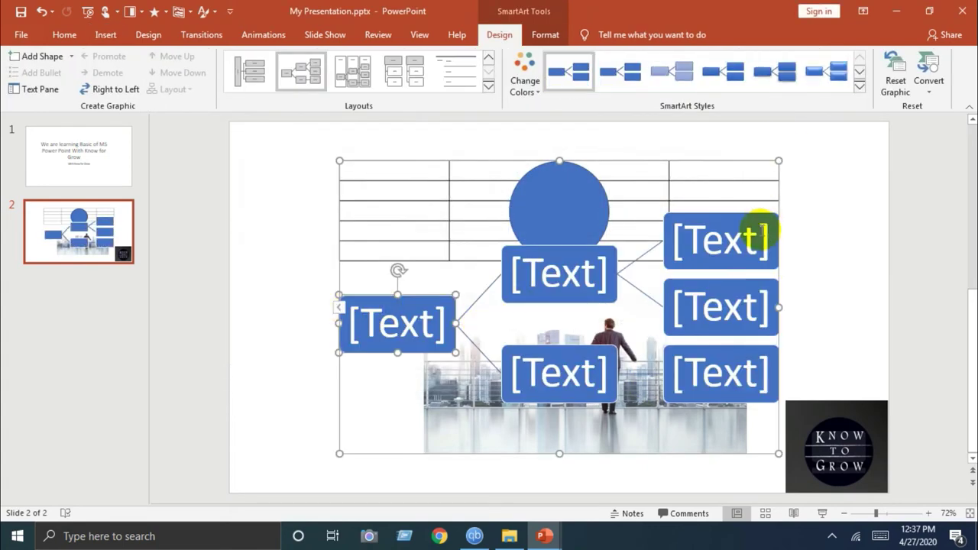
Step: Shrink the hierarchy diagram by dragging its corner handle
left_click(757, 238)
left_click(396, 307)
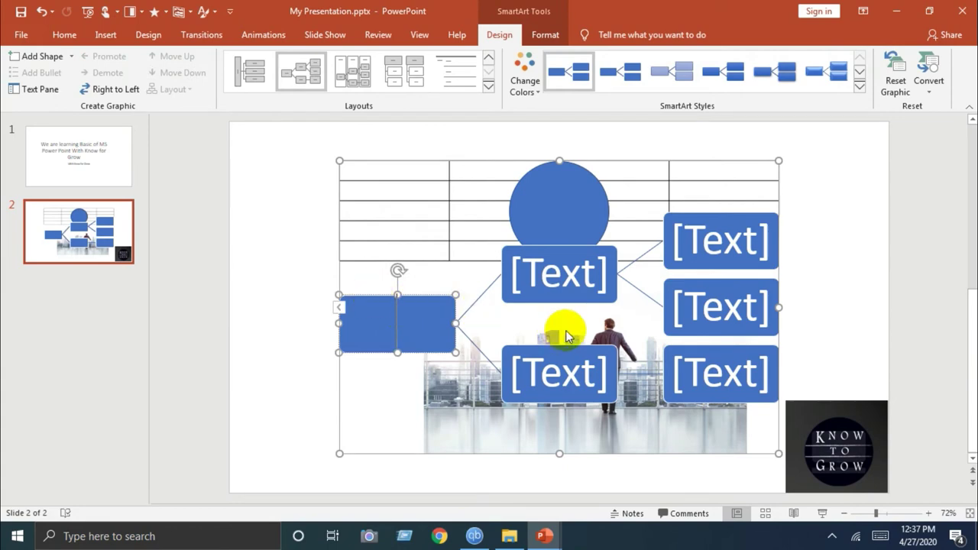
left_click(572, 284)
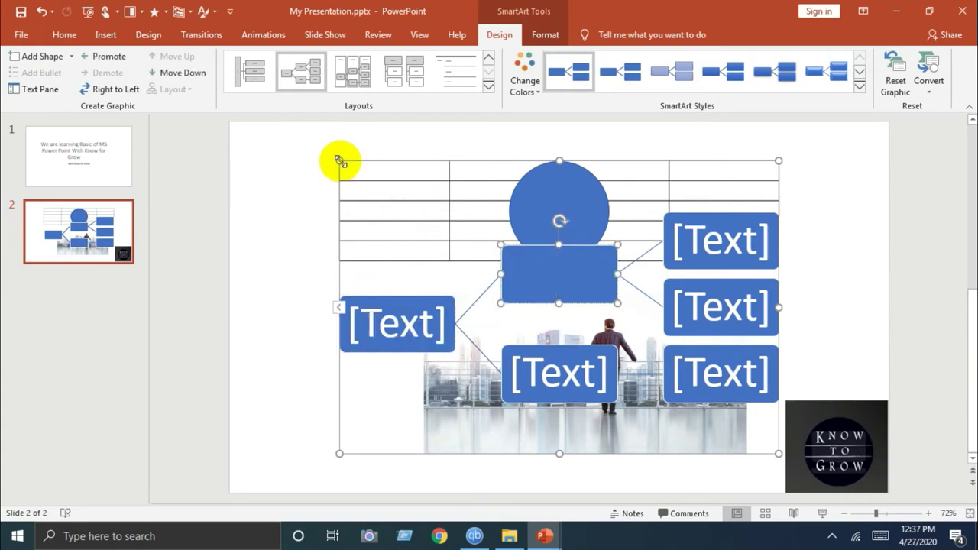
left_click(512, 275)
left_click_drag(513, 275, 510, 274)
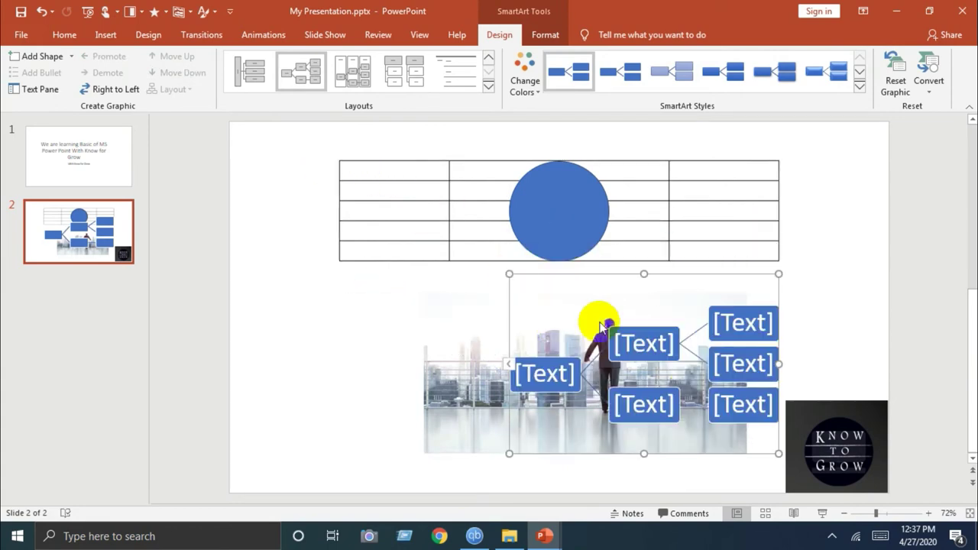
left_click(640, 343)
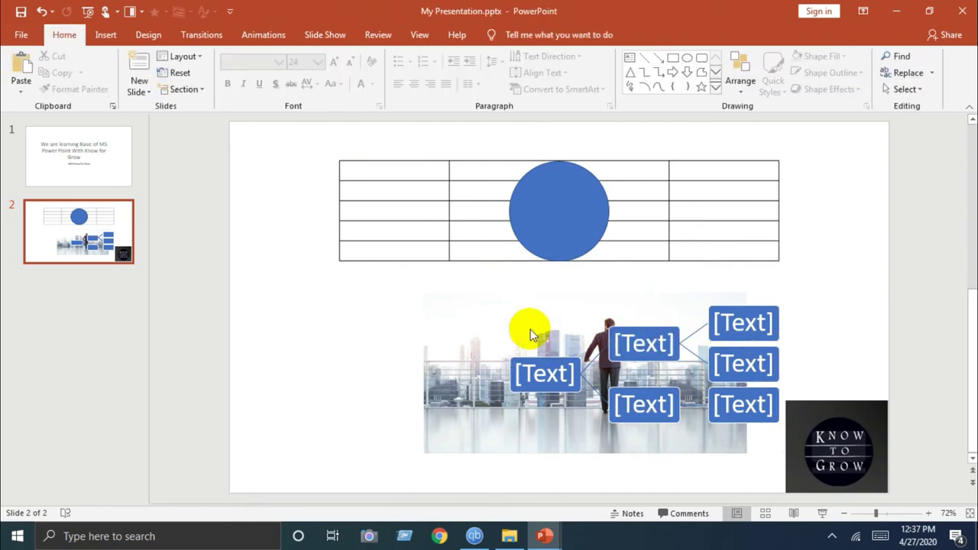
Step: Delete the city photo and move the diagram to the lower centre below the table
left_click(459, 306)
key("Delete")
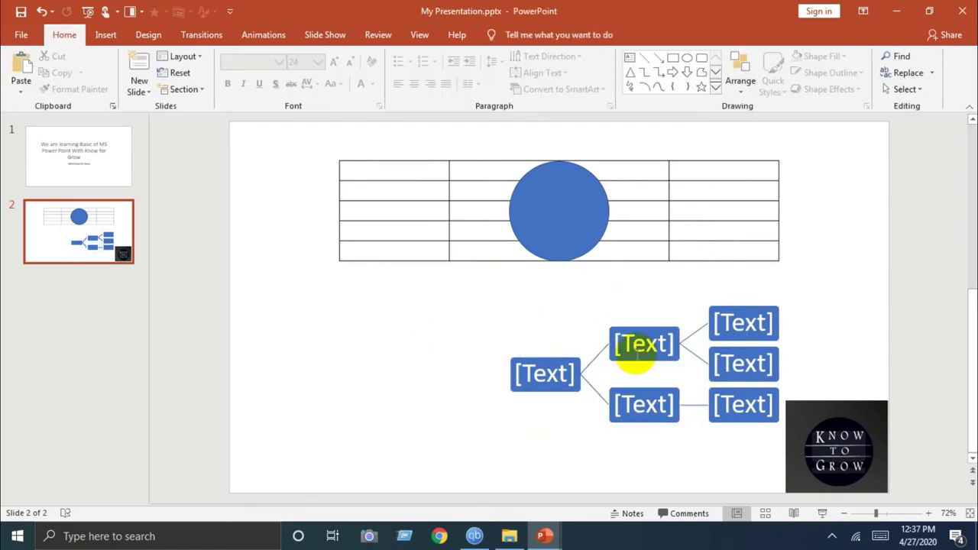
left_click(633, 345)
left_click_drag(569, 274, 448, 284)
left_click(436, 390)
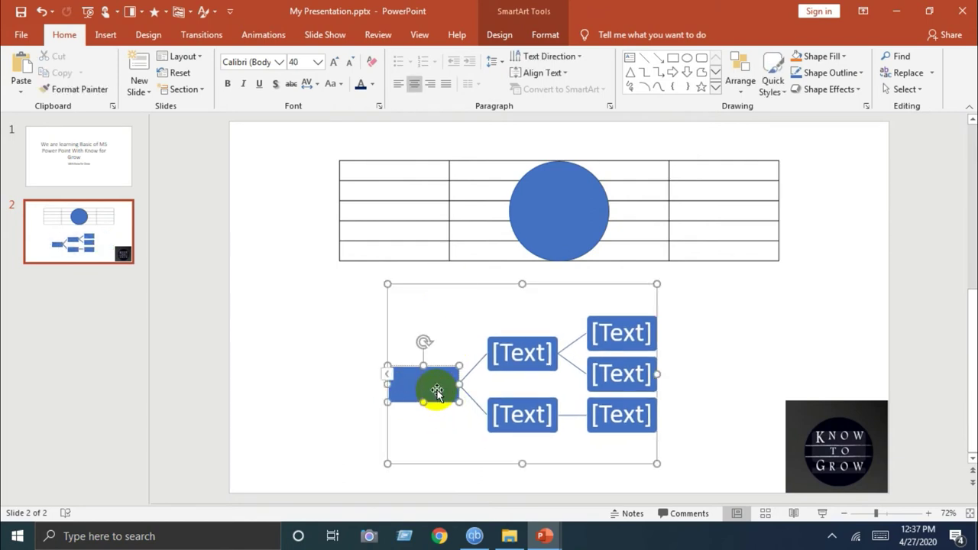
Step: Label the upper-middle, lower-middle and top-right boxes A, E and S, then deselect the diagram
left_click(502, 362)
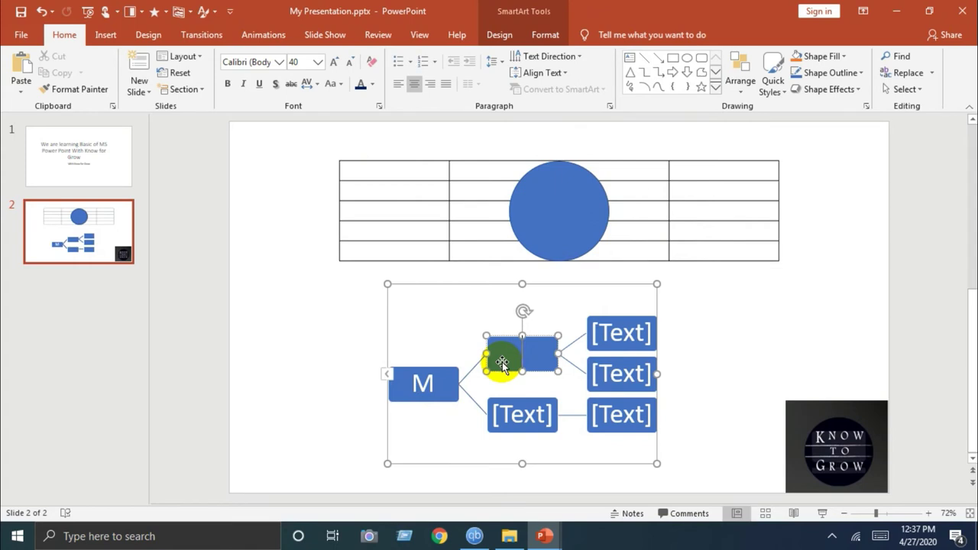
type("A")
left_click(525, 413)
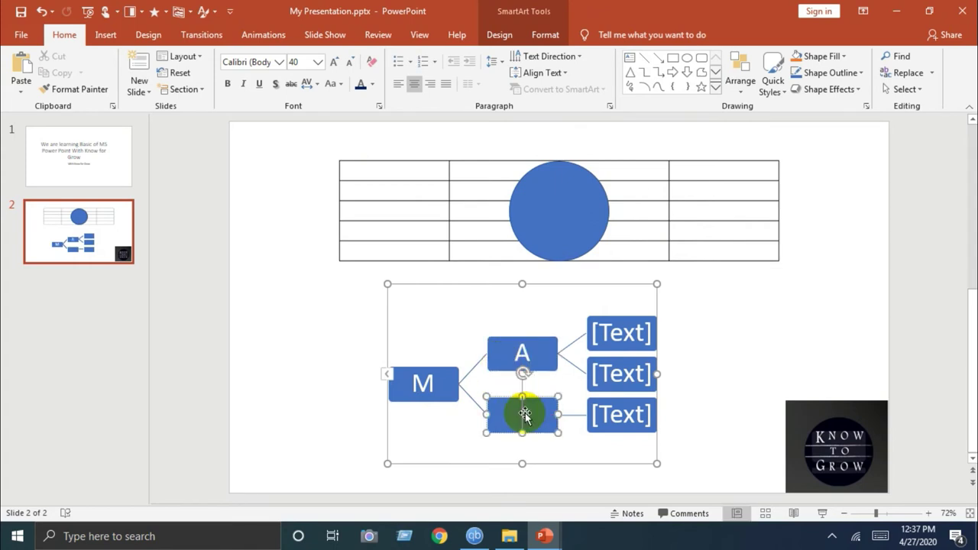
type("E")
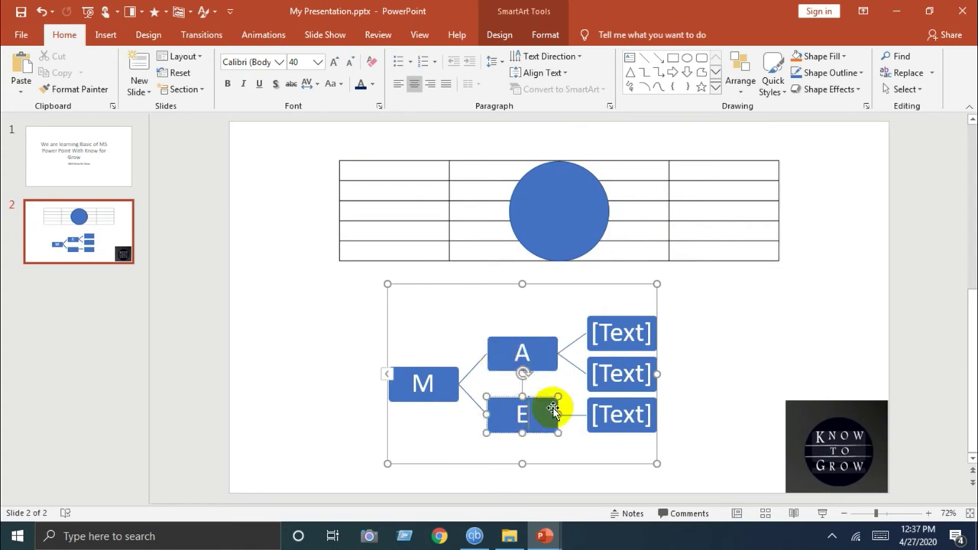
left_click(628, 333)
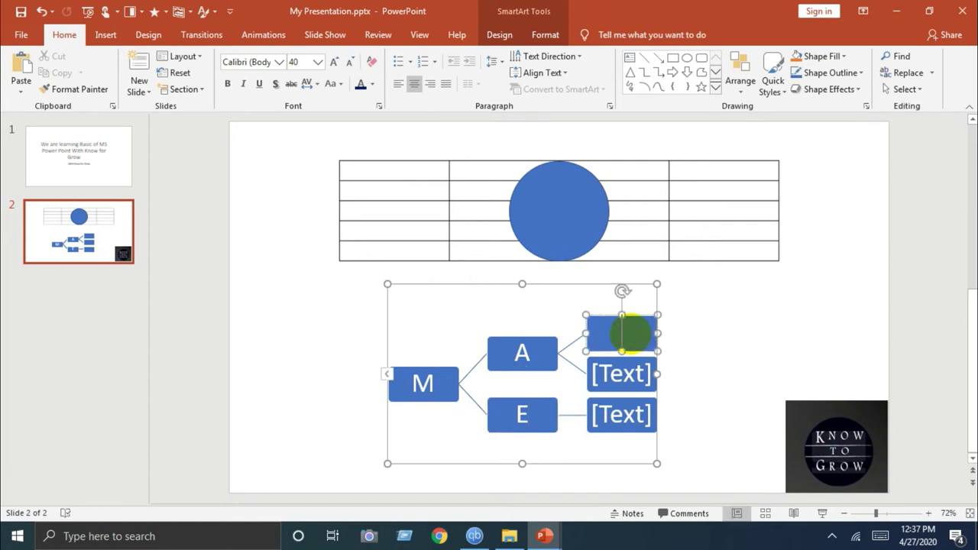
type("S")
left_click(634, 369)
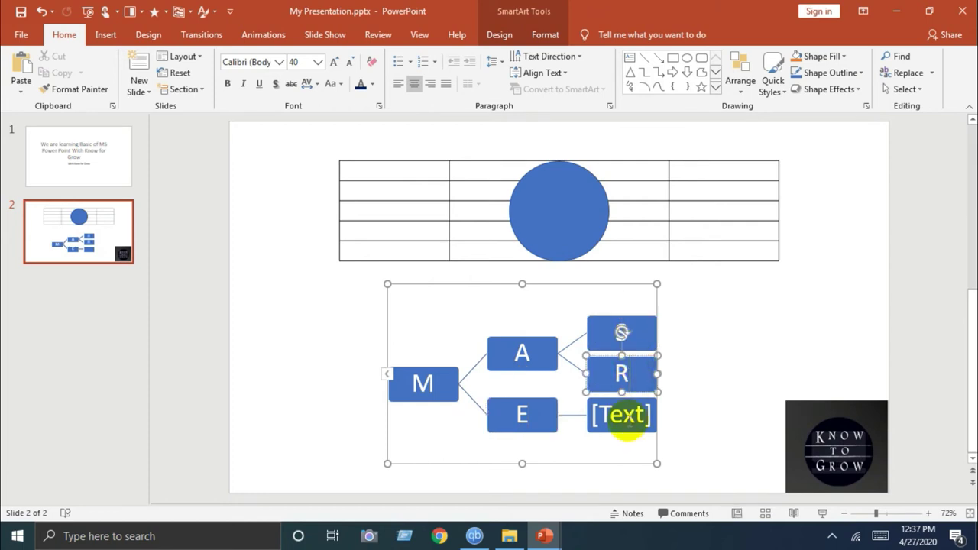
left_click(625, 418)
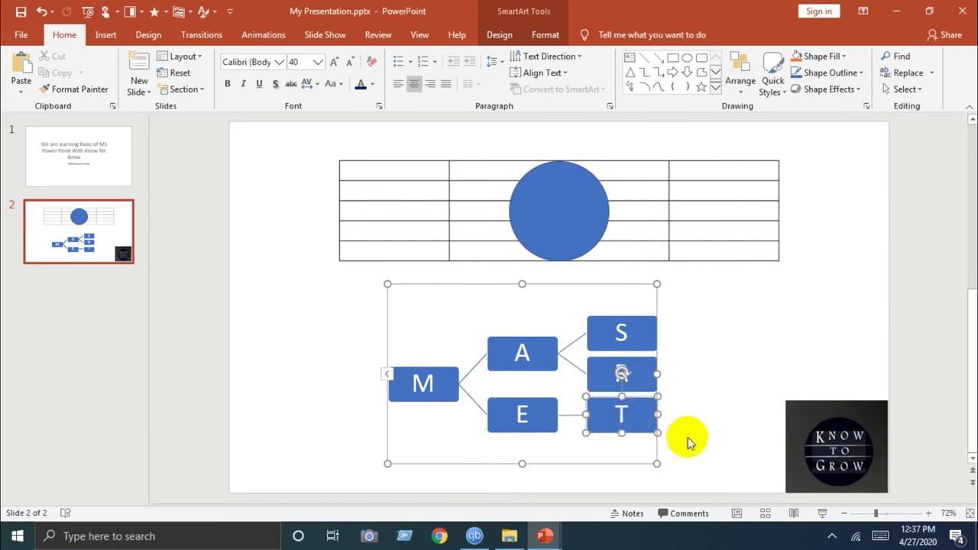
left_click(692, 405)
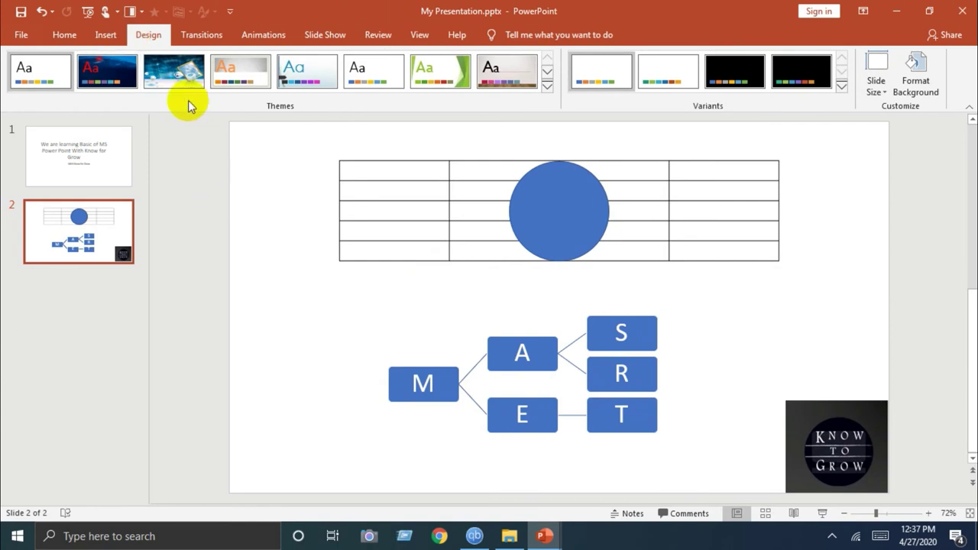
Step: Bring up the Shapes gallery from the Insert ribbon
left_click(106, 34)
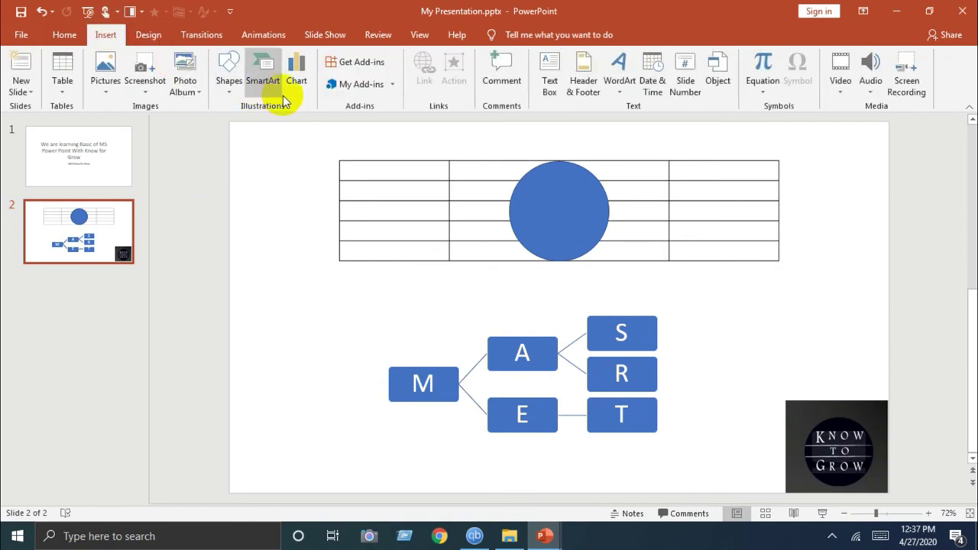
left_click(233, 88)
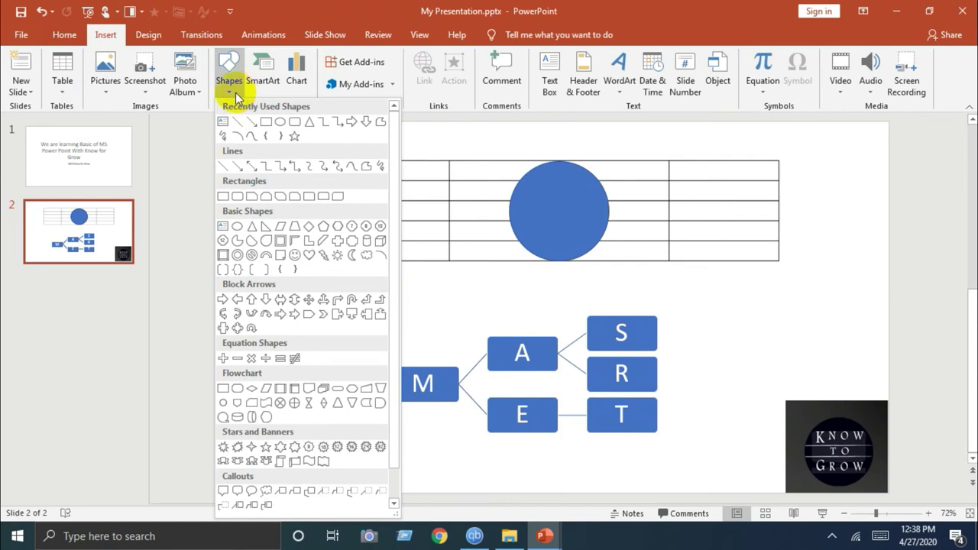
Step: Start a chart insertion and preview the column chart variants, including the 3-D ones
left_click(298, 83)
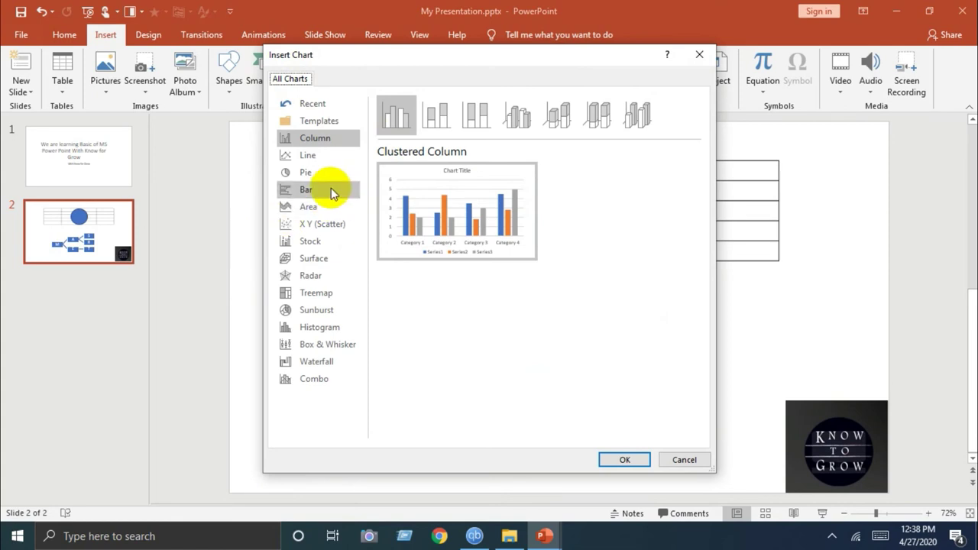
left_click(437, 119)
left_click(476, 116)
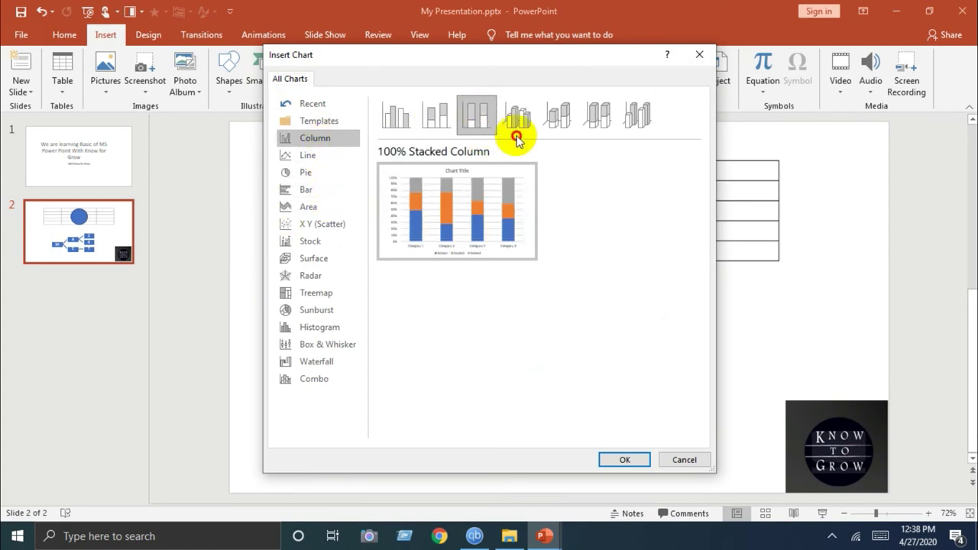
left_click(514, 116)
left_click(564, 123)
left_click(598, 116)
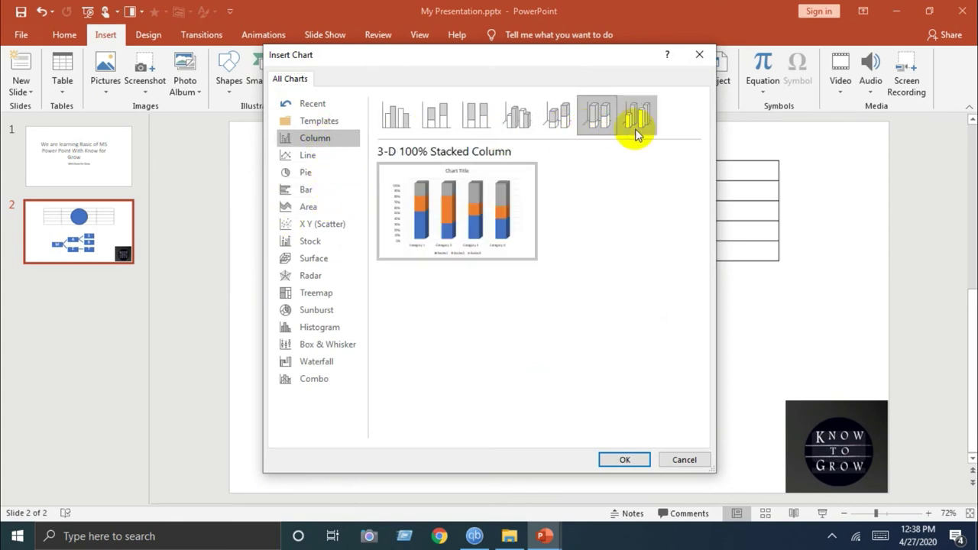
left_click(636, 116)
Step: Compare line, pie, bar, scatter, surface, radar, stock, treemap, histogram, box-and-whisker, waterfall and combo charts
left_click(309, 156)
left_click(307, 173)
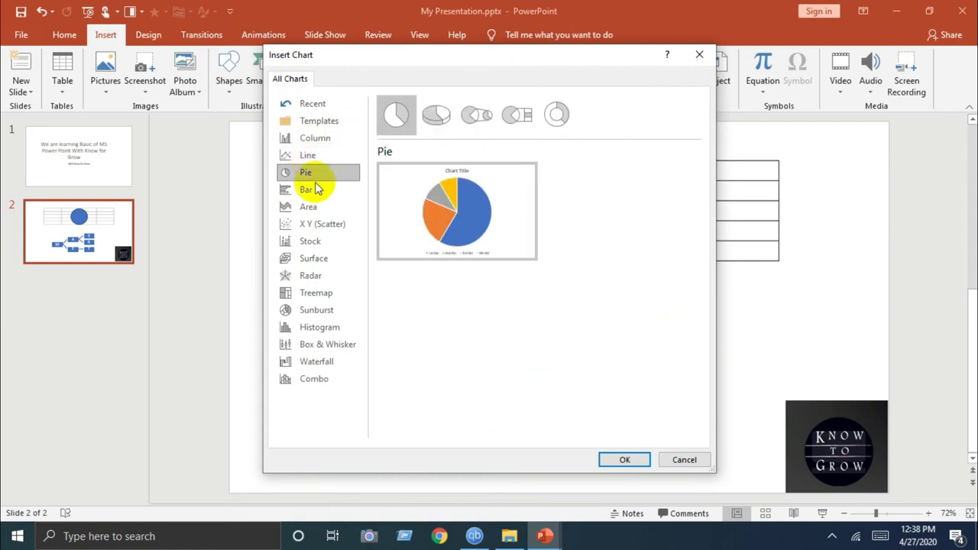
left_click(307, 189)
left_click(320, 223)
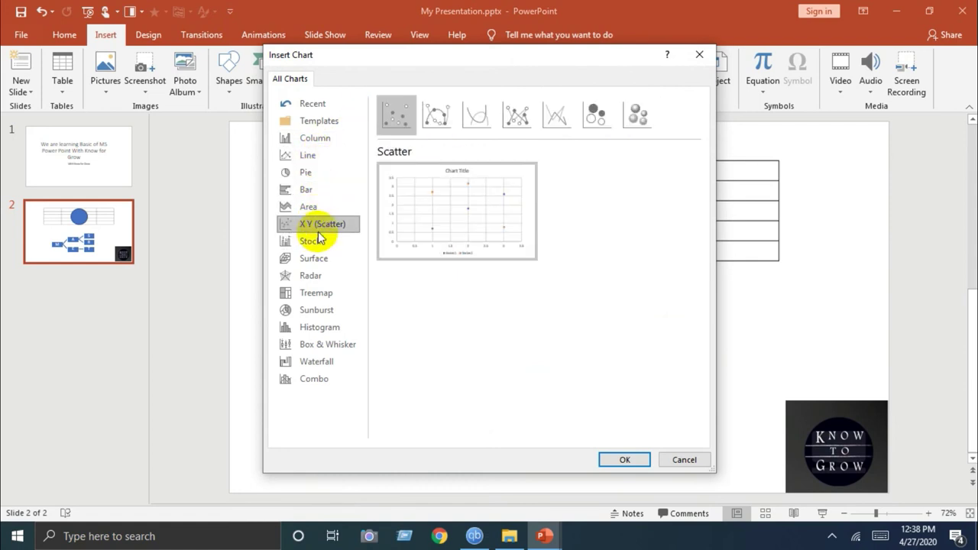
left_click(315, 259)
left_click(313, 276)
left_click(312, 241)
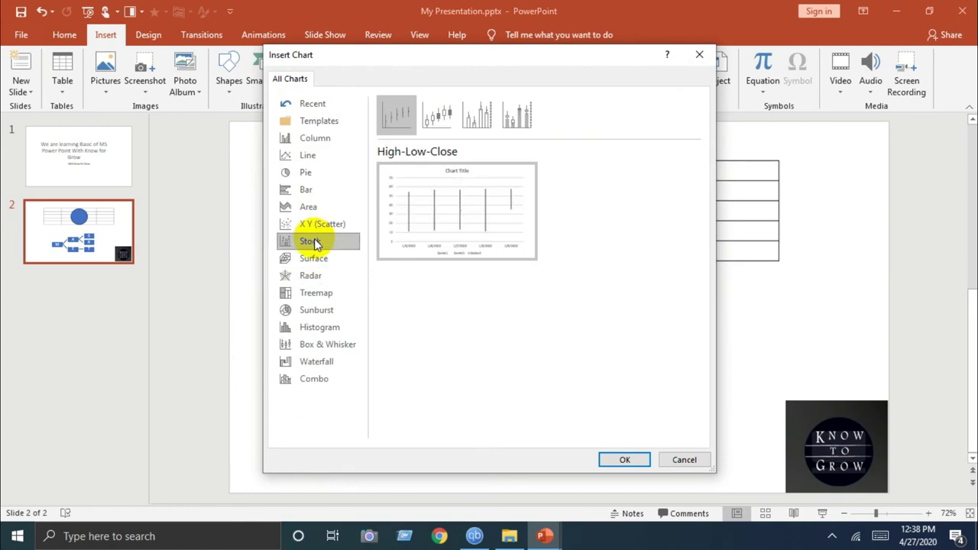
left_click(316, 275)
left_click(316, 296)
left_click(320, 327)
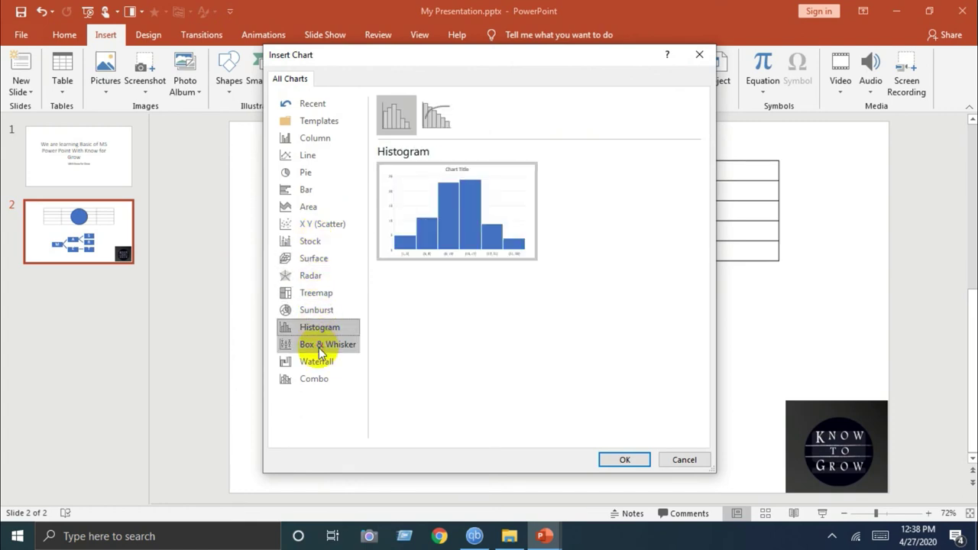
left_click(319, 347)
left_click(320, 363)
left_click(316, 379)
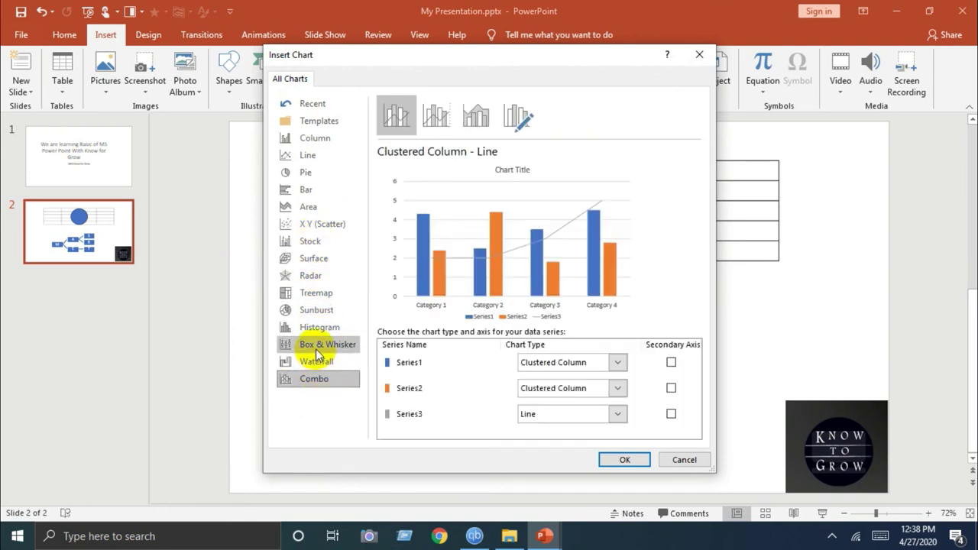
left_click(318, 347)
Step: Return to Column charts and insert a 3-D Stacked Column chart
mouse_move(399, 256)
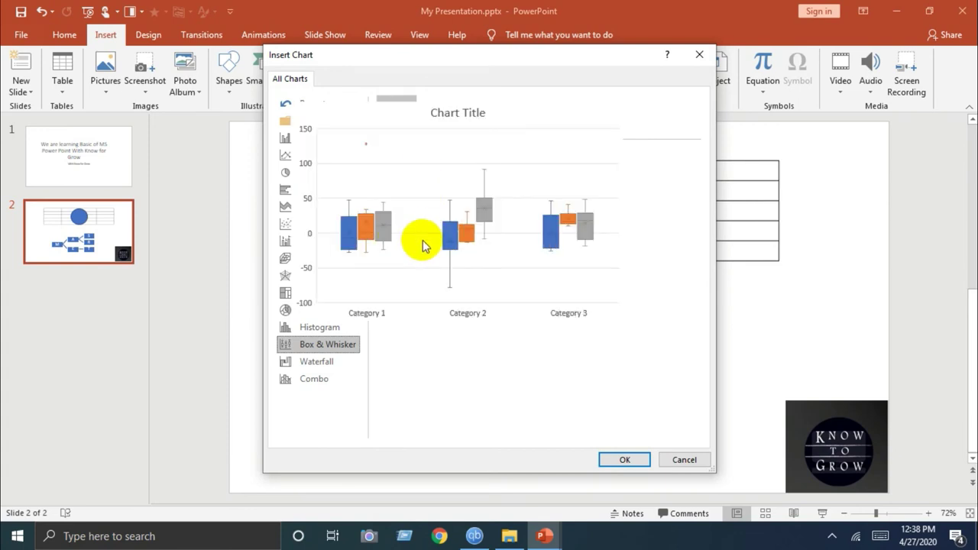
left_click(311, 258)
left_click(309, 239)
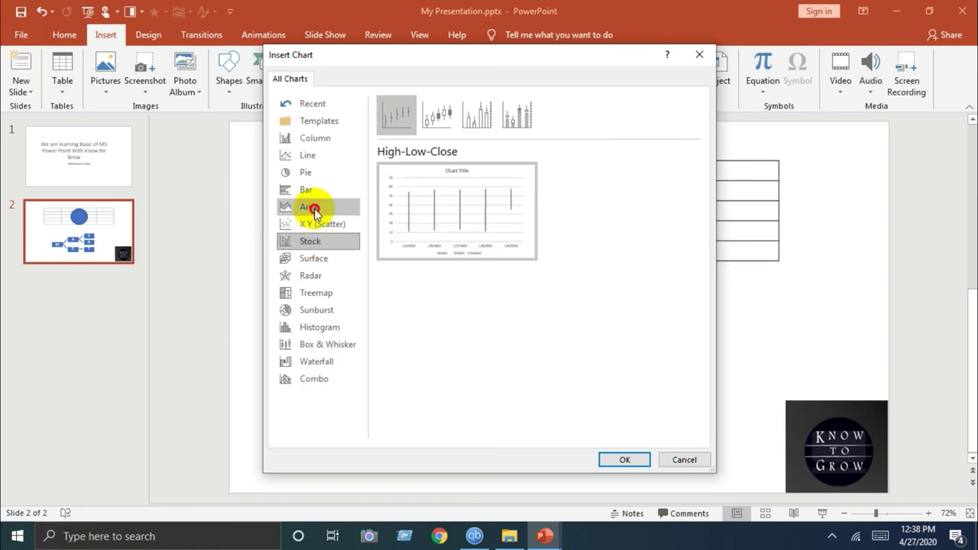
left_click(312, 205)
left_click(313, 174)
left_click(314, 153)
left_click(313, 140)
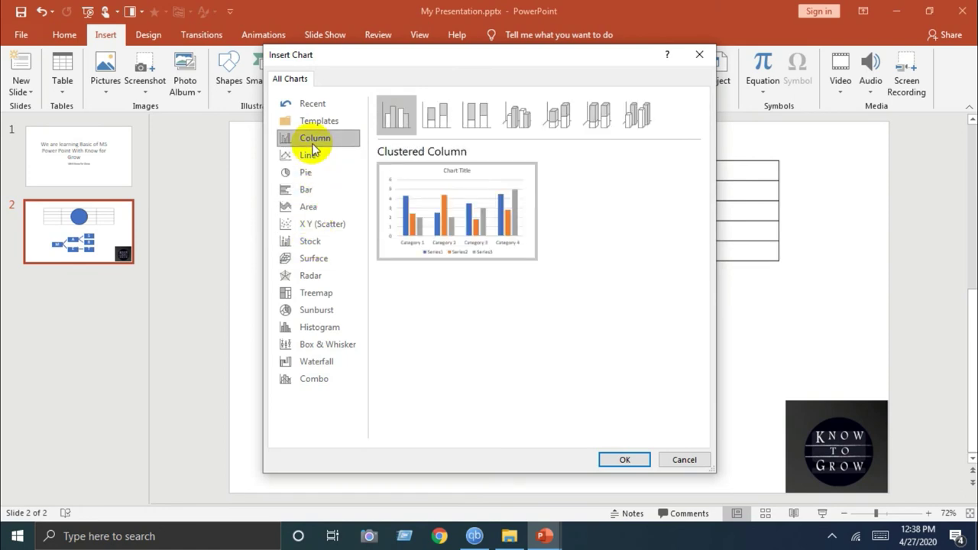
left_click(546, 120)
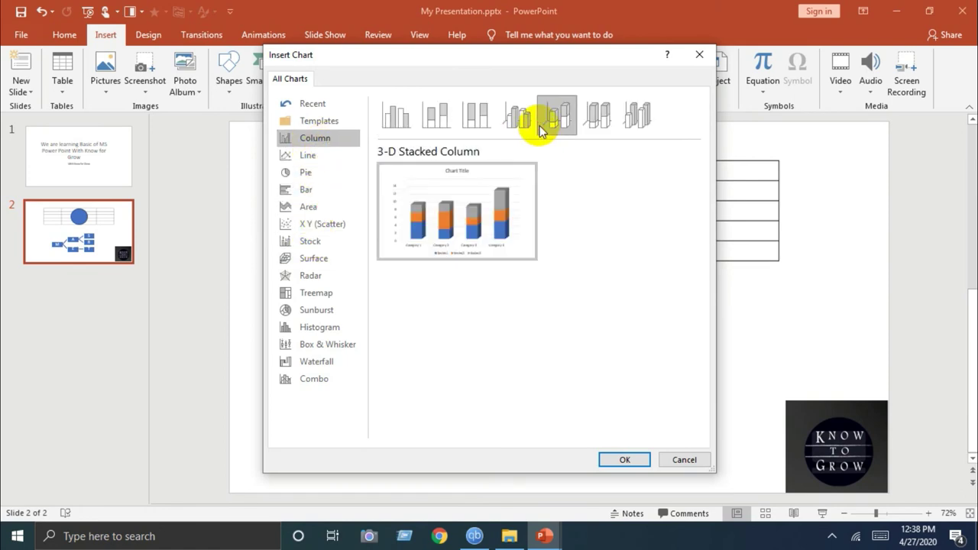
left_click(625, 459)
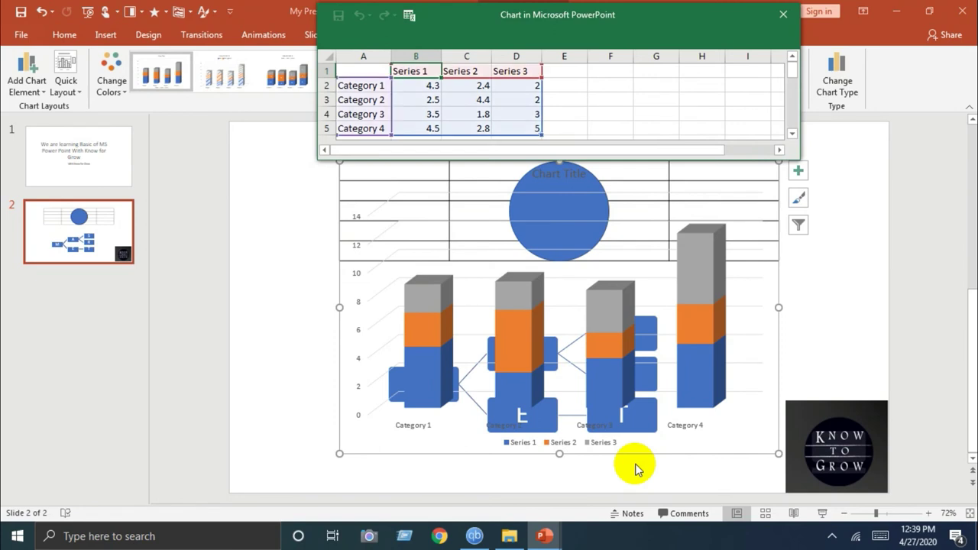
Step: Change Series 1's Category 3 value in the chart data sheet to 50
left_click_drag(613, 18, 606, 121)
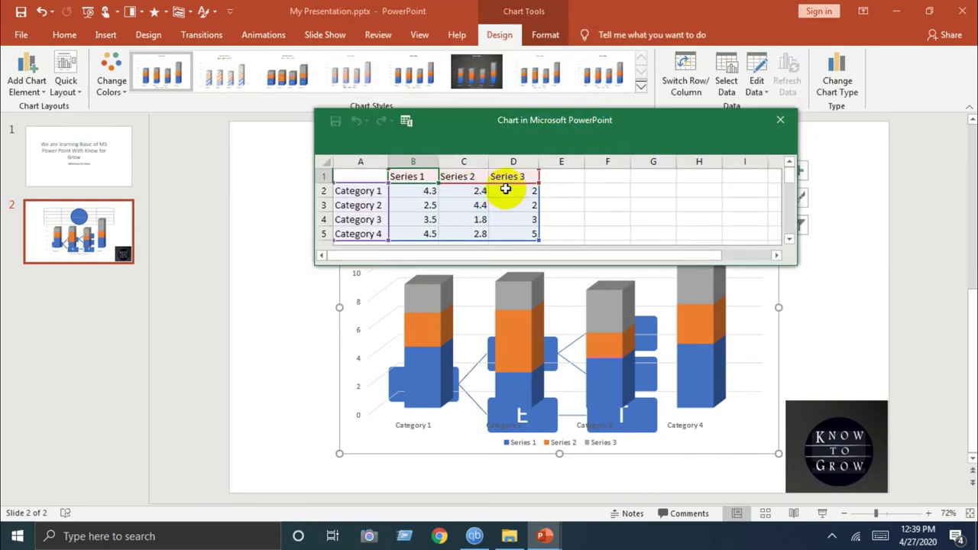
left_click(382, 191)
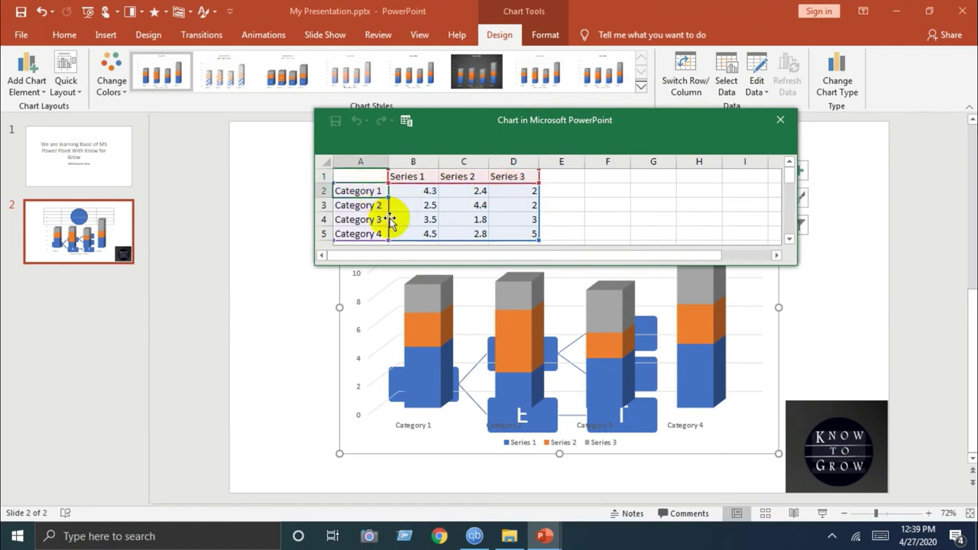
left_click(432, 218)
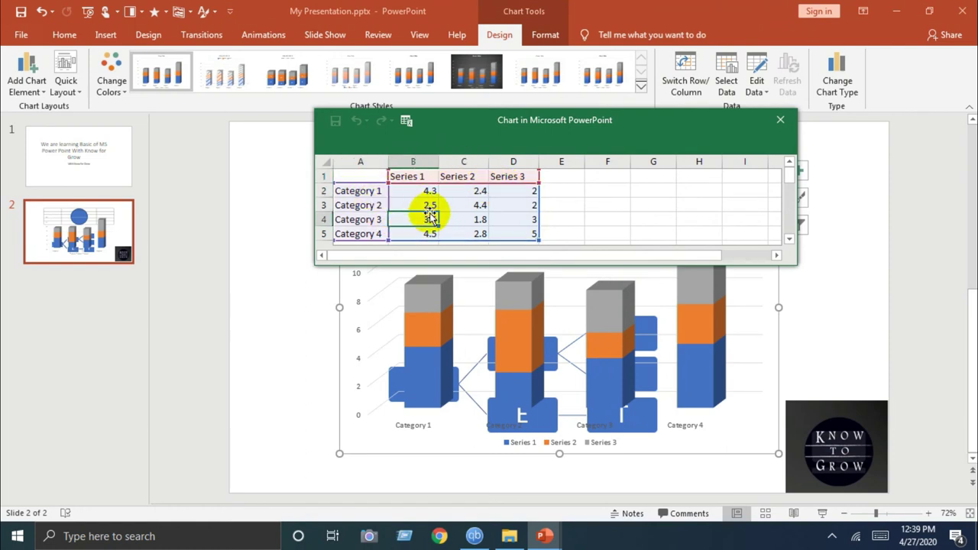
key("Delete")
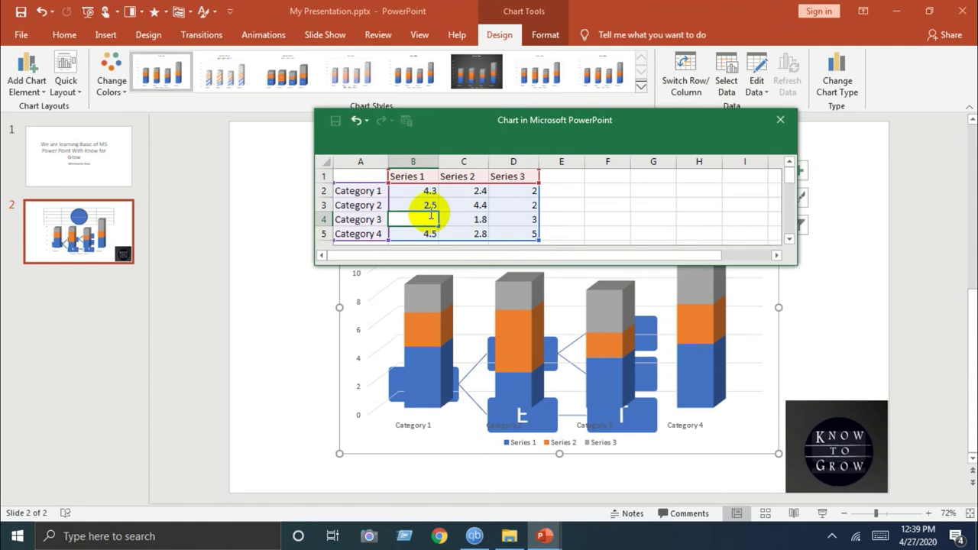
type("500")
left_click_drag(476, 136, 588, 168)
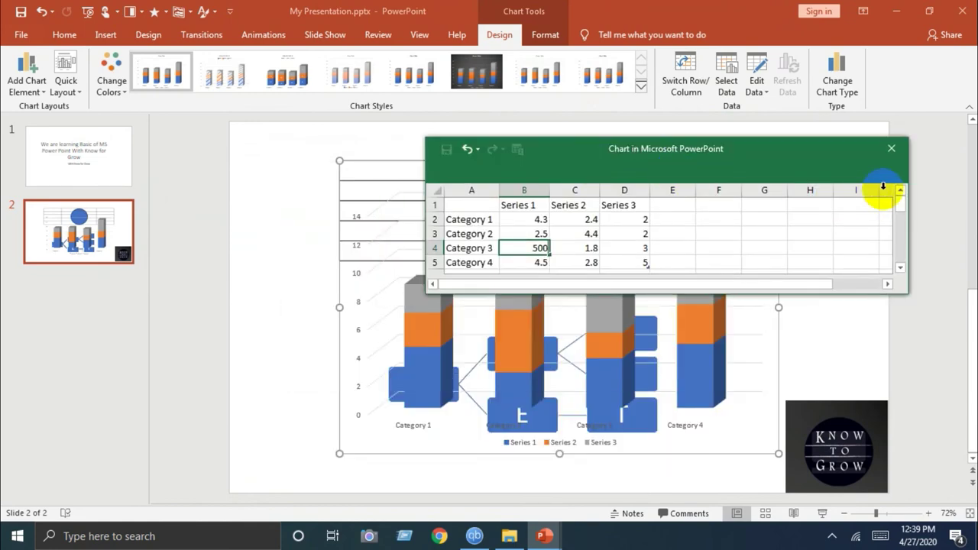
Step: Close the data sheet and delete the chart from slide 2
left_click(891, 148)
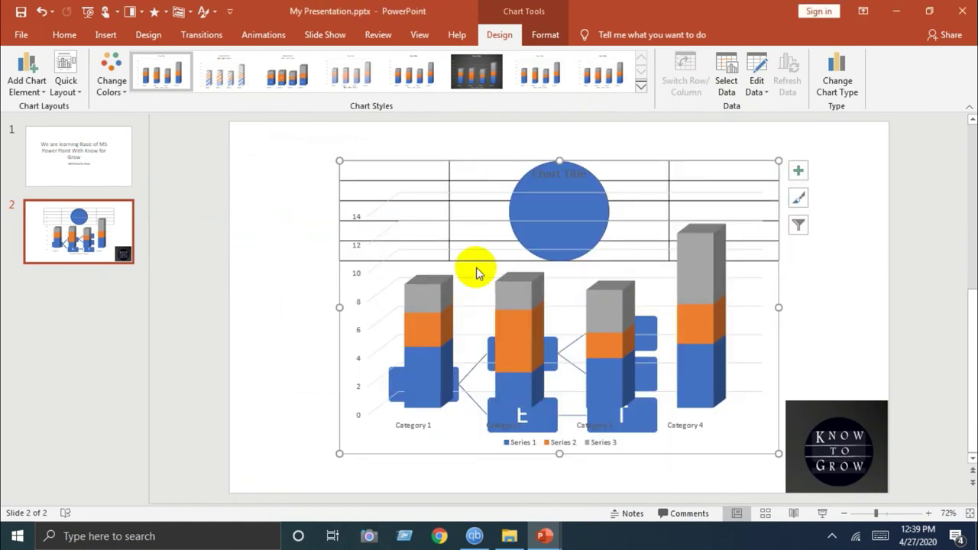
left_click(522, 341)
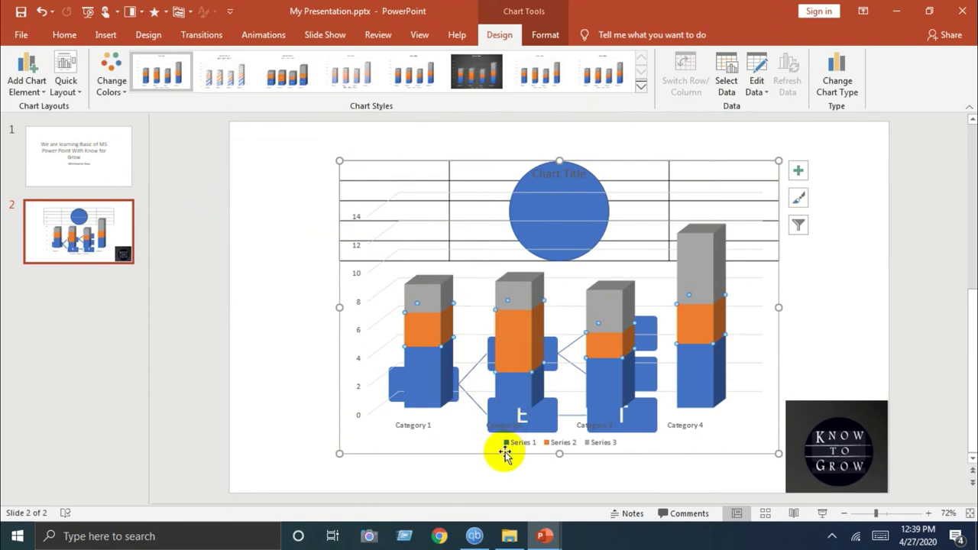
key("Delete")
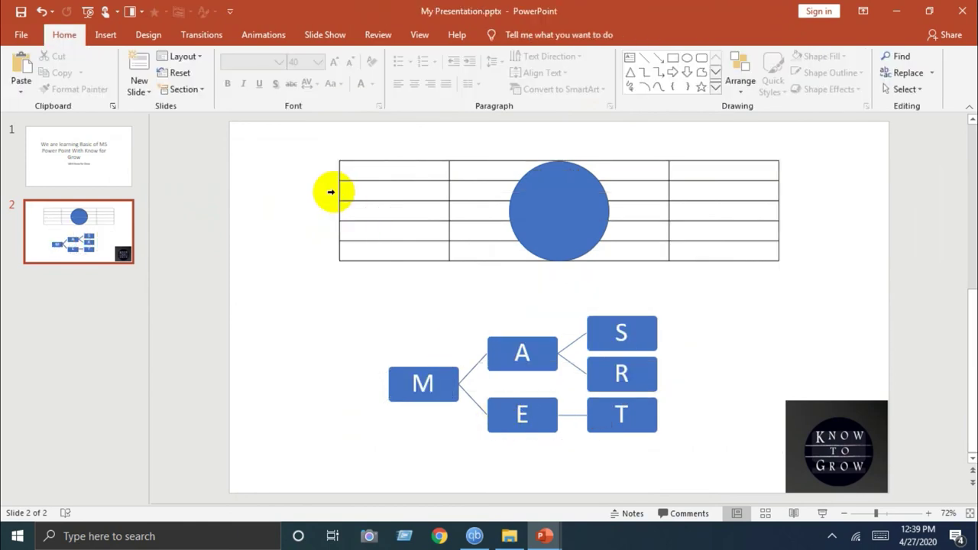
left_click(104, 35)
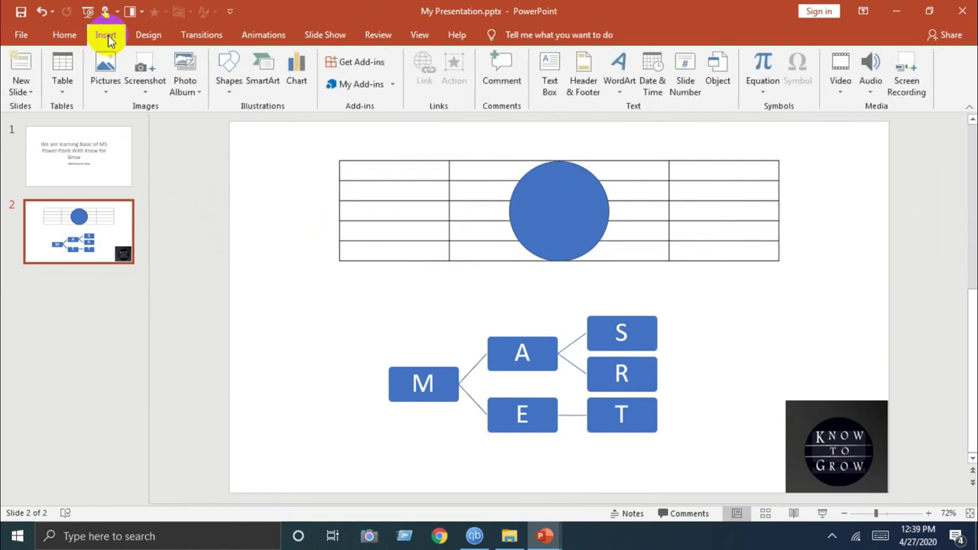
left_click(393, 85)
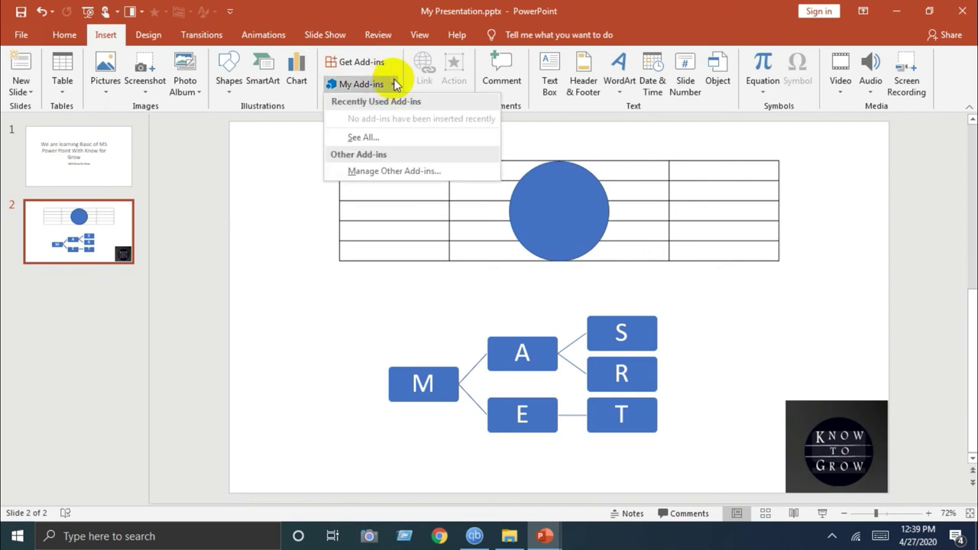
left_click(394, 81)
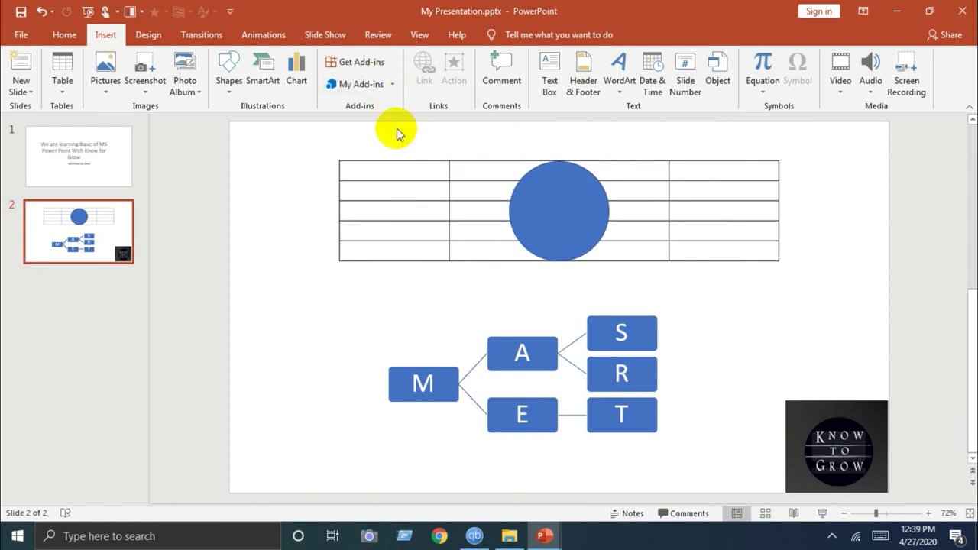
left_click(365, 62)
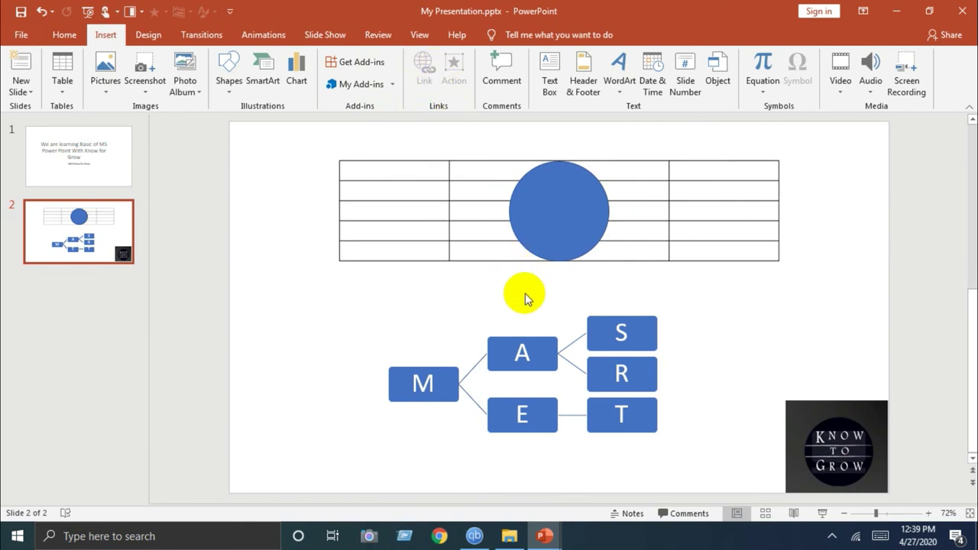
left_click(523, 349)
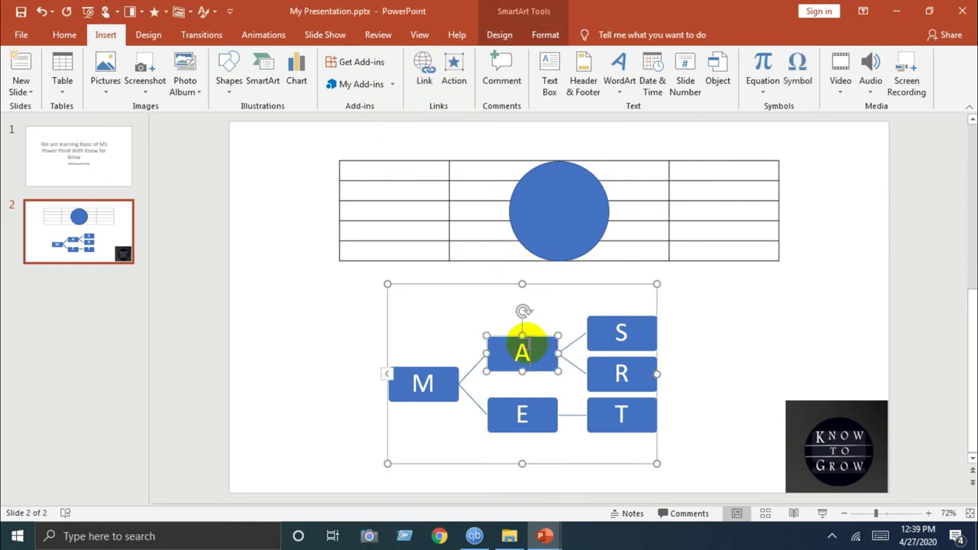
left_click(427, 75)
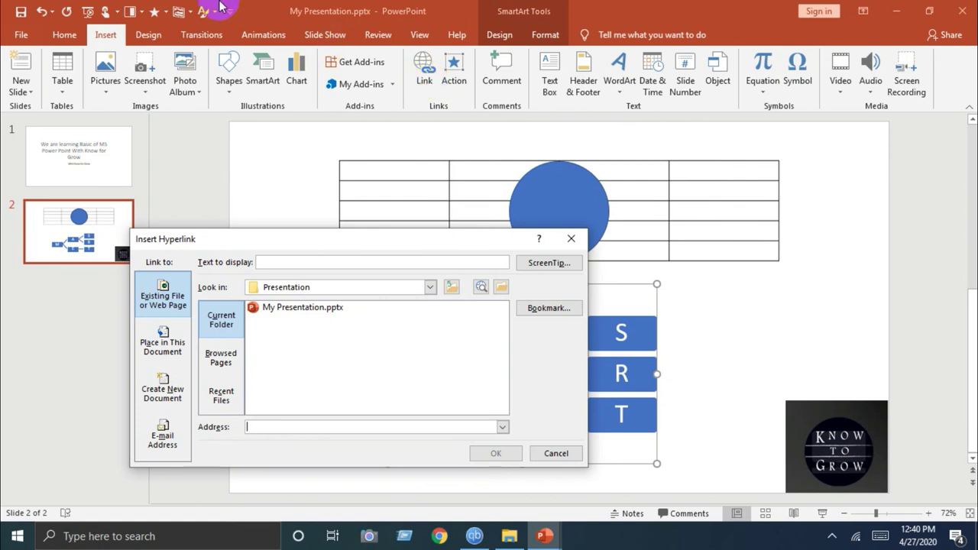
left_click_drag(252, 241, 365, 174)
left_click(285, 287)
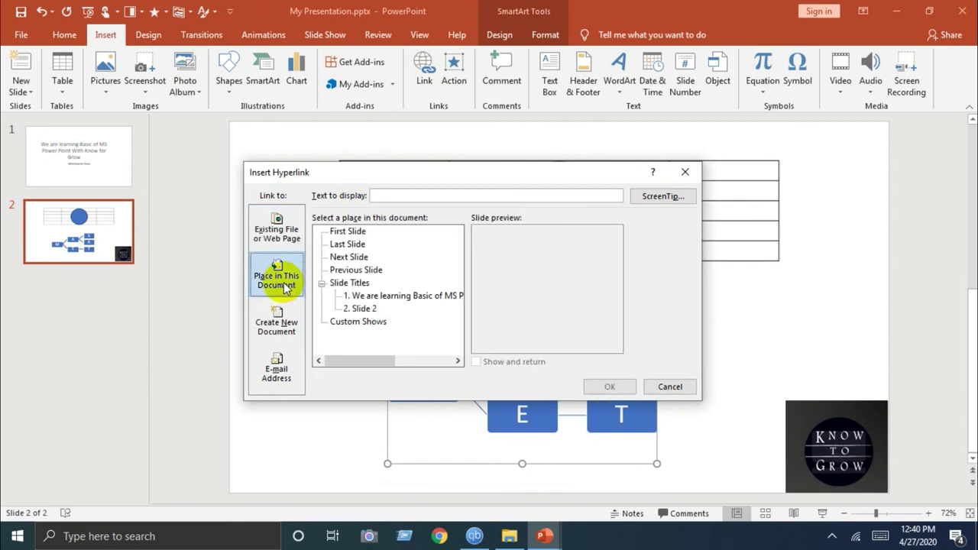
left_click(276, 240)
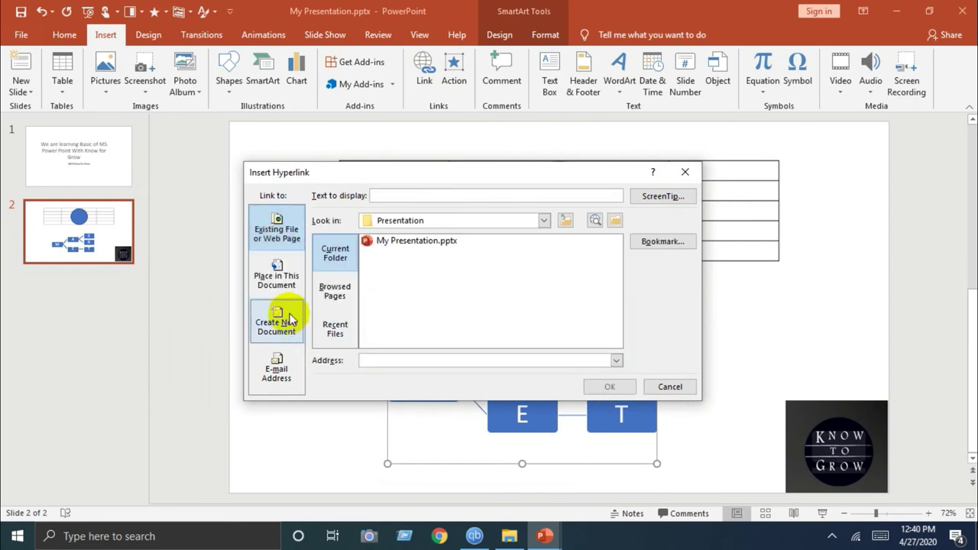
left_click(289, 319)
left_click(275, 230)
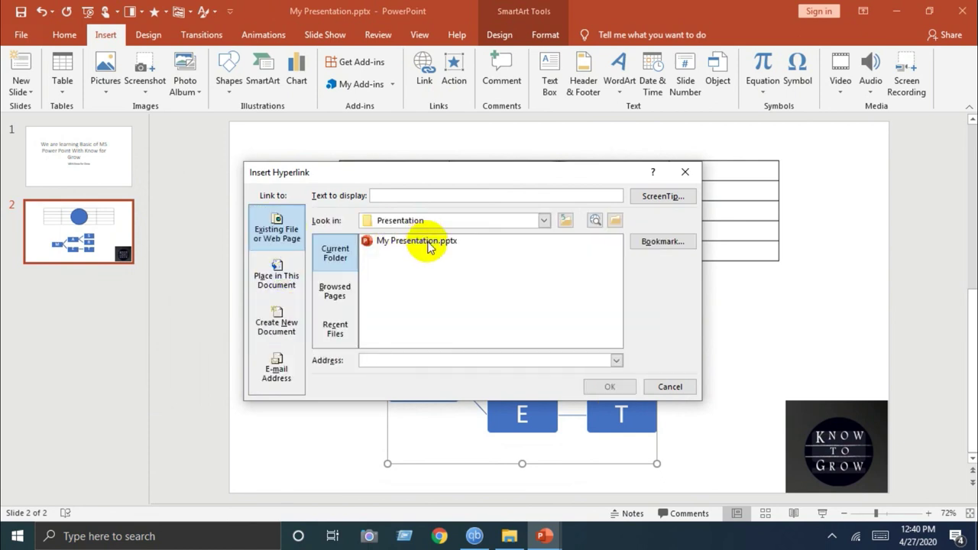
left_click(353, 289)
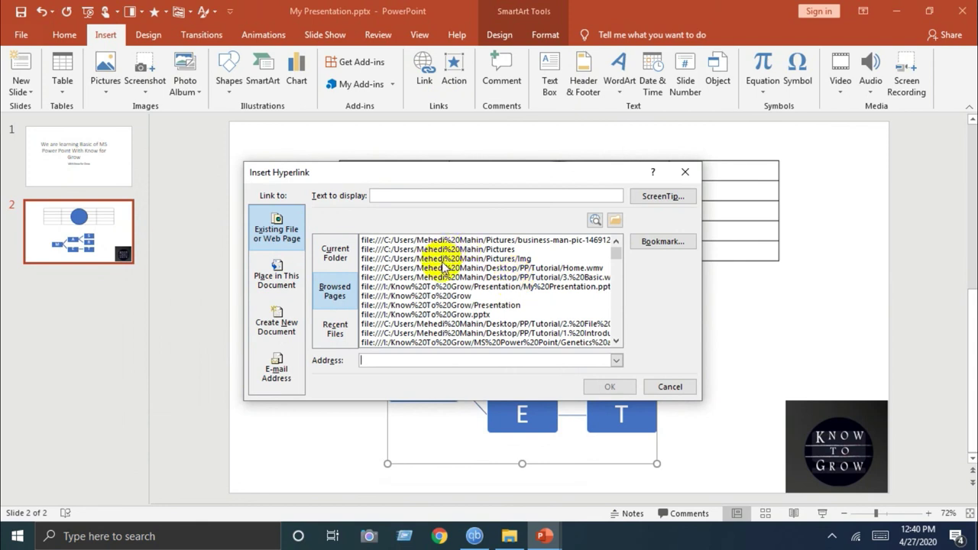
left_click(278, 327)
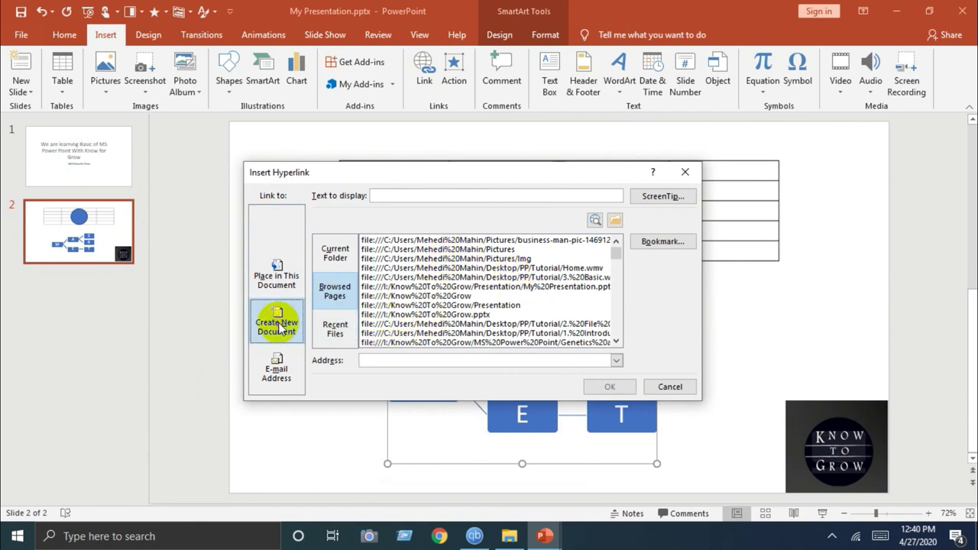
left_click(275, 369)
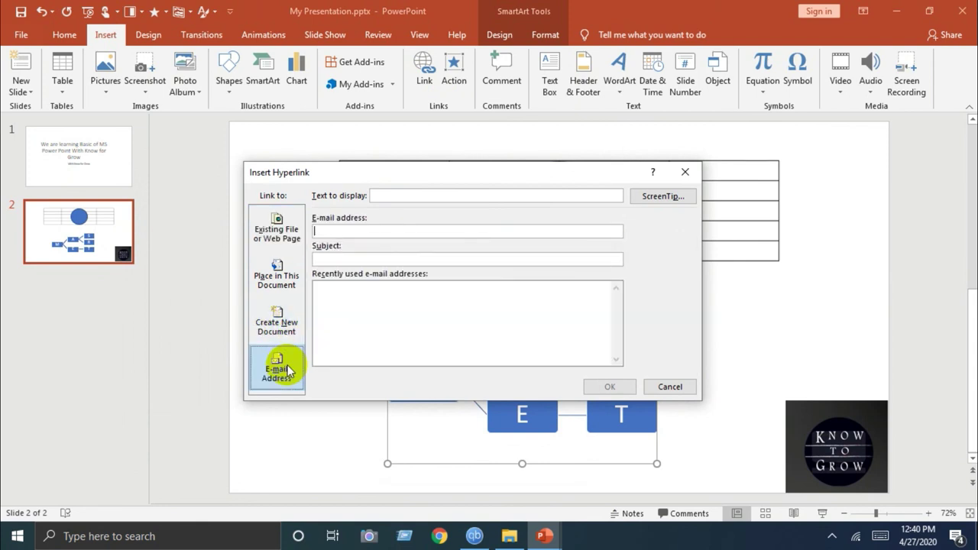
left_click(669, 387)
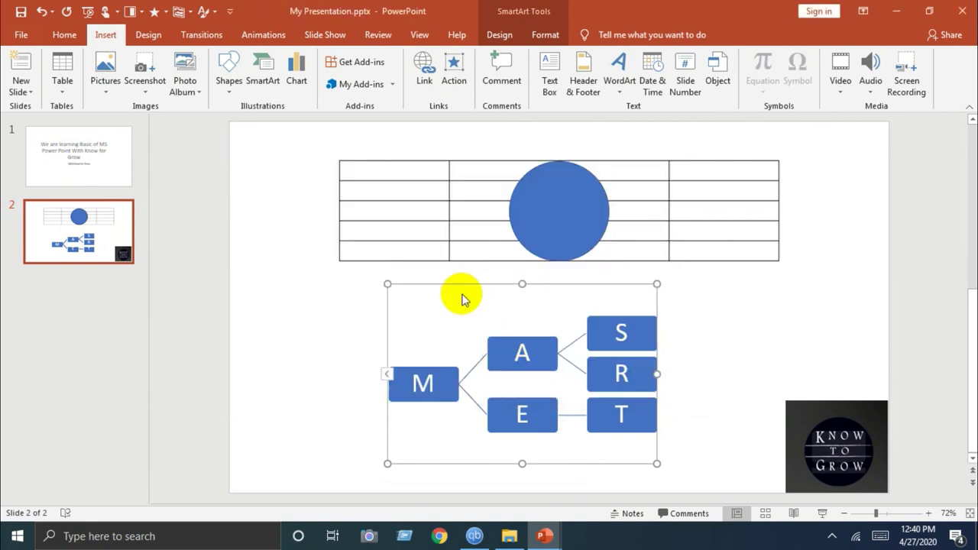
Step: Change the bottom-right T box to read 1st, checking slides 1 and 2 afterwards
left_click(309, 375)
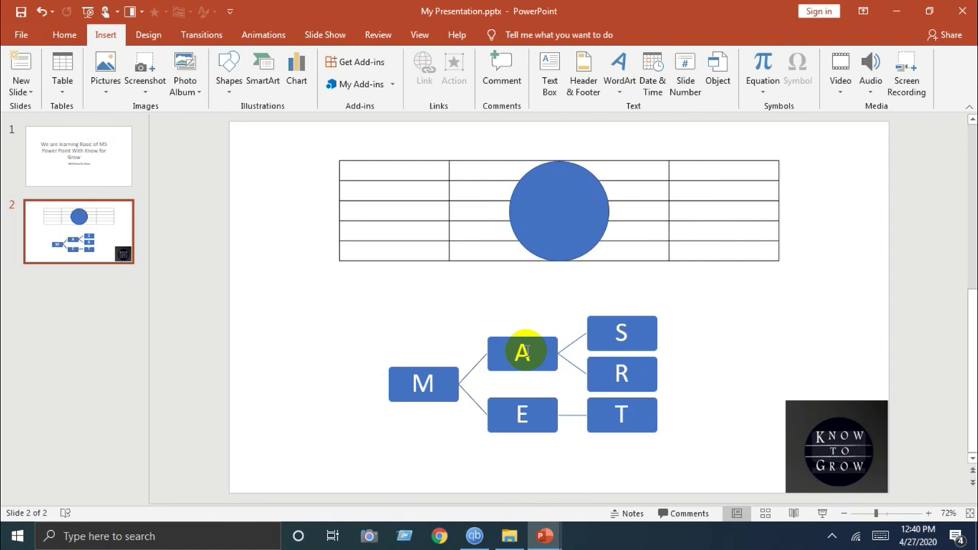
left_click(84, 174)
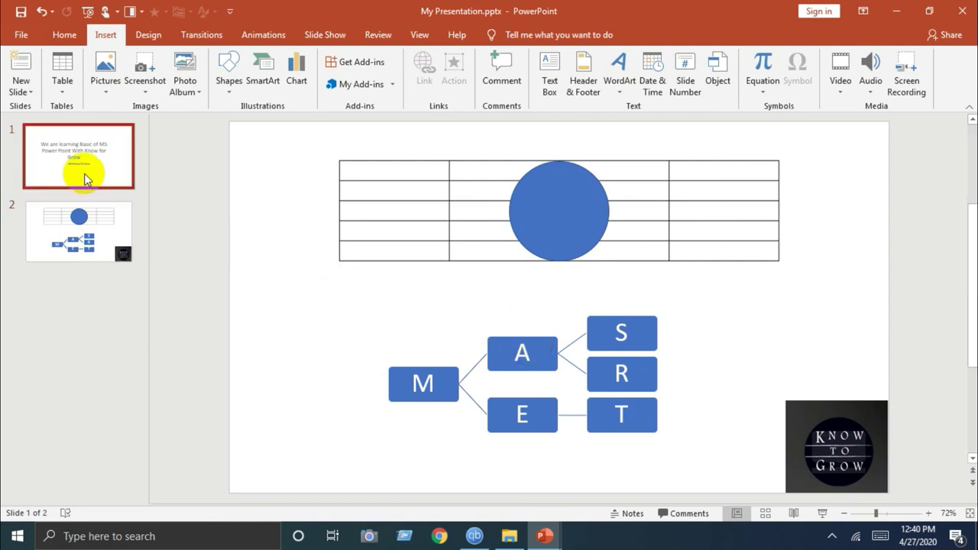
left_click(67, 229)
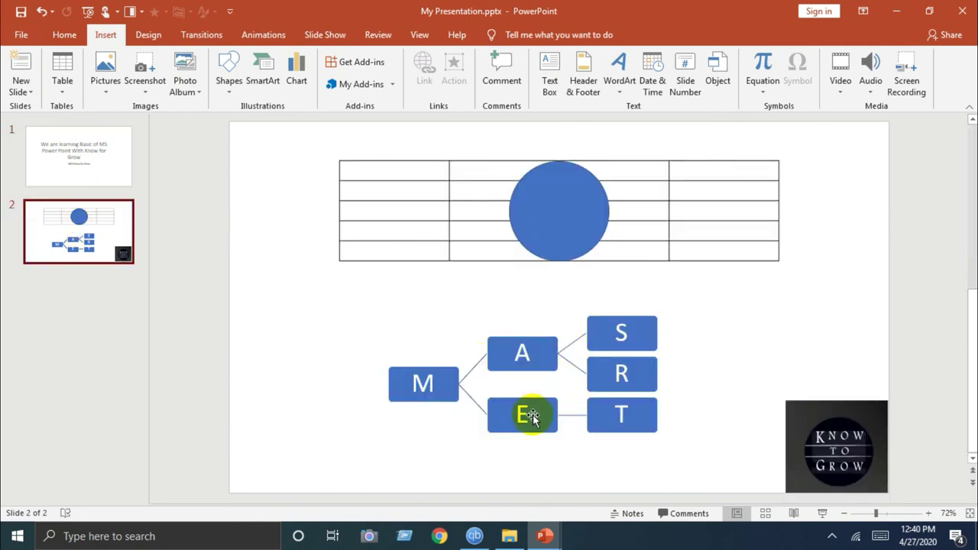
left_click(623, 413)
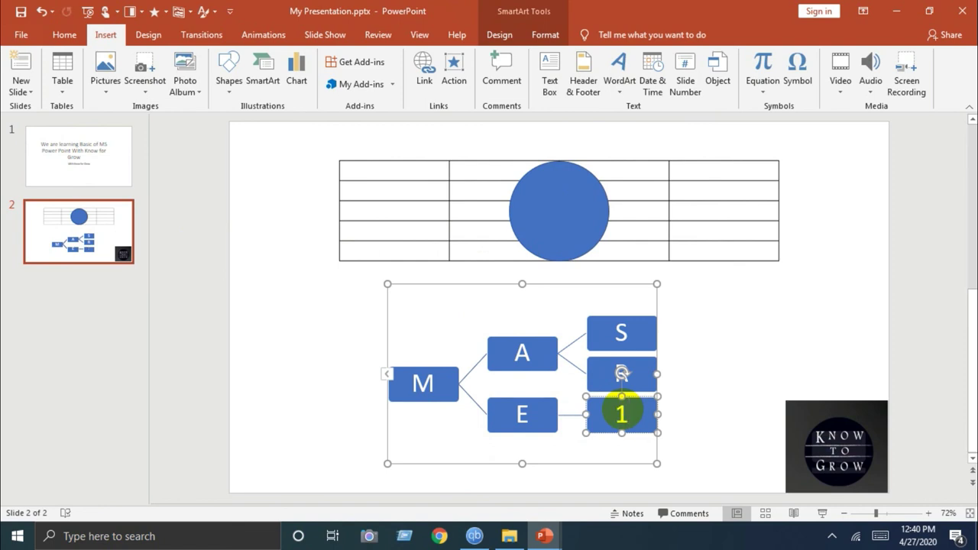
left_click(692, 409)
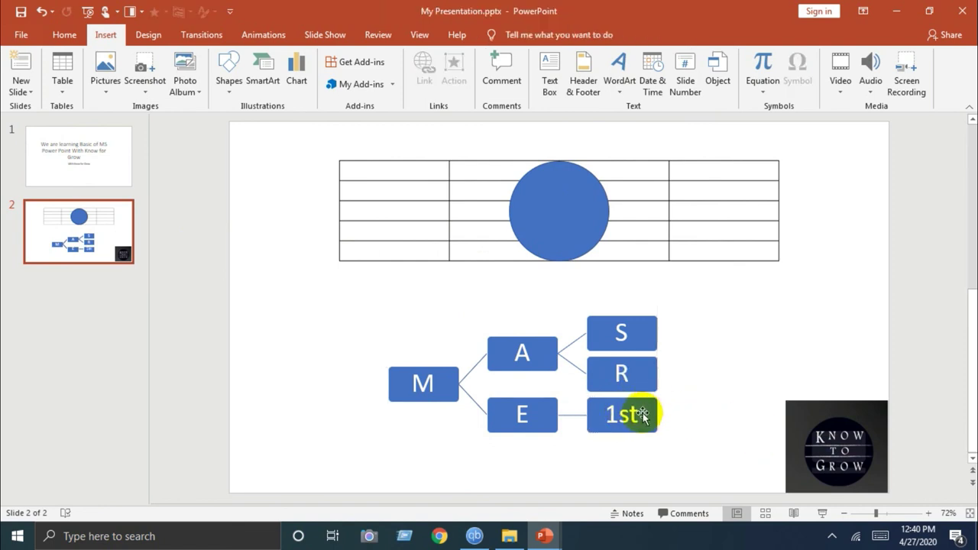
left_click(631, 413)
left_click(85, 183)
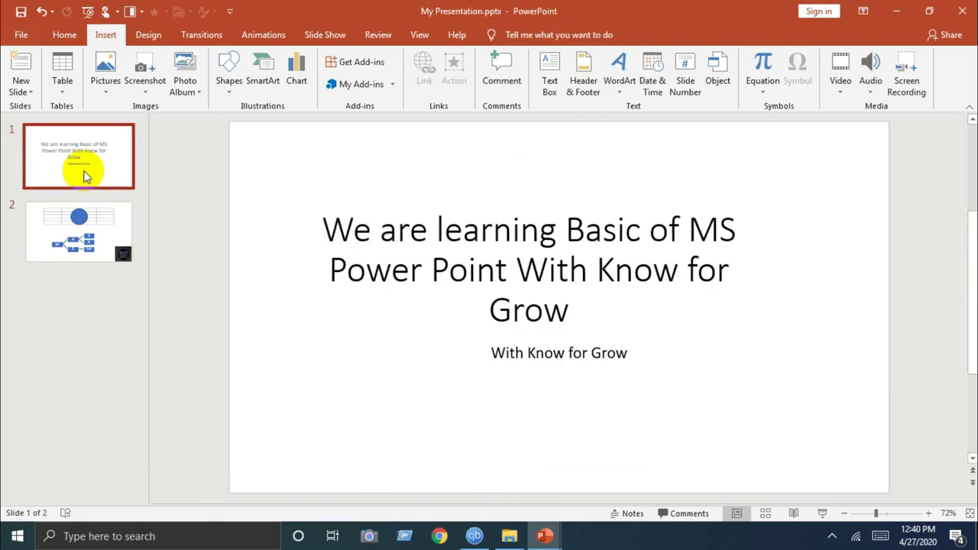
left_click(122, 251)
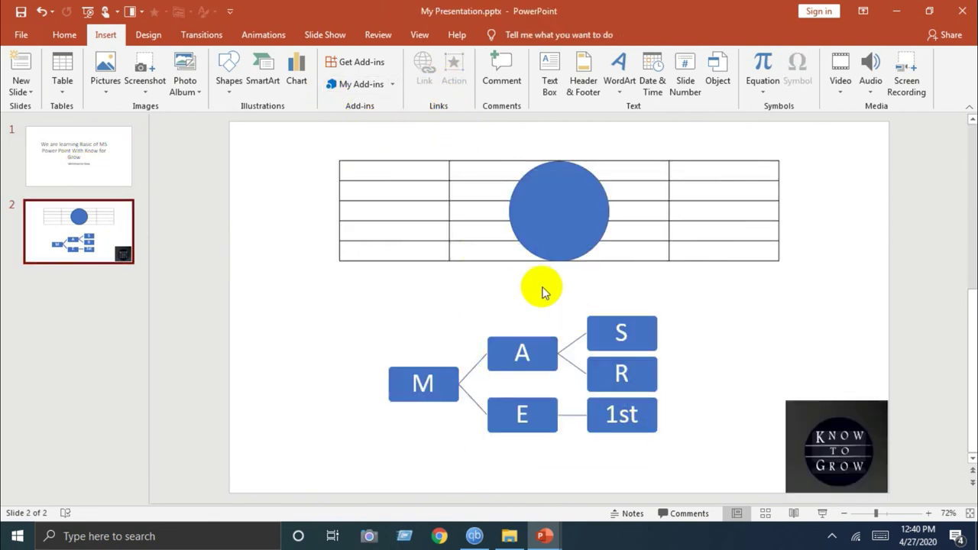
Step: Give the blue circle a mouse-click action of Hyperlink to First Slide
left_click(555, 194)
left_click(458, 72)
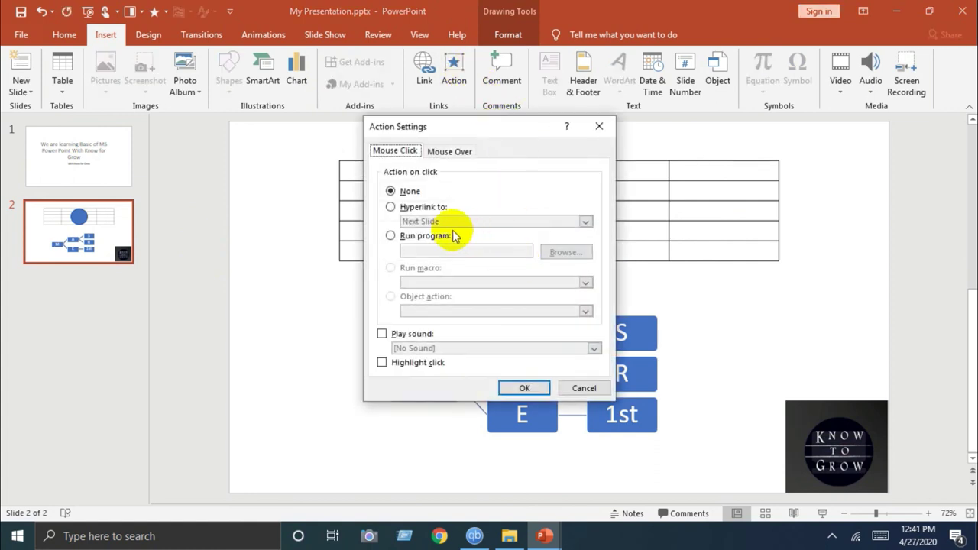
left_click(394, 208)
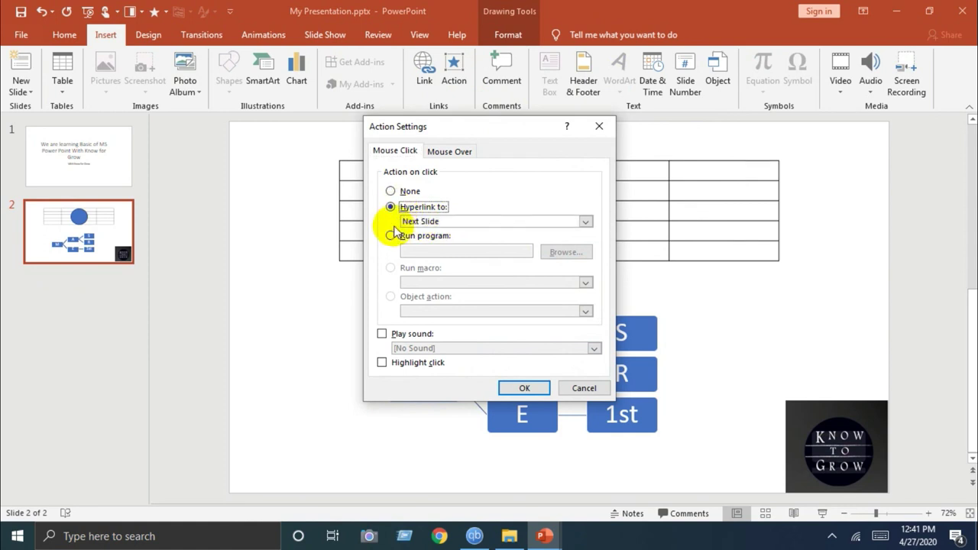
left_click(391, 236)
left_click(390, 207)
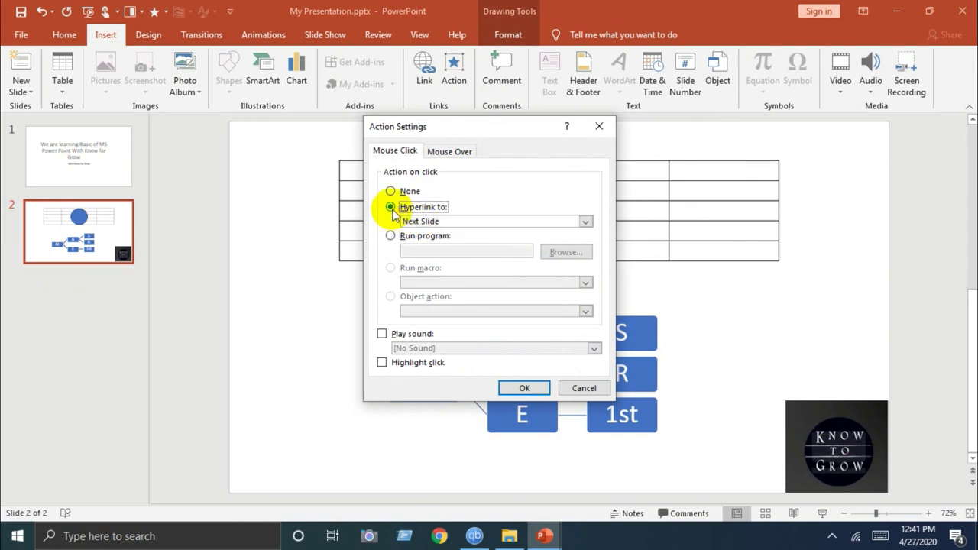
left_click(585, 221)
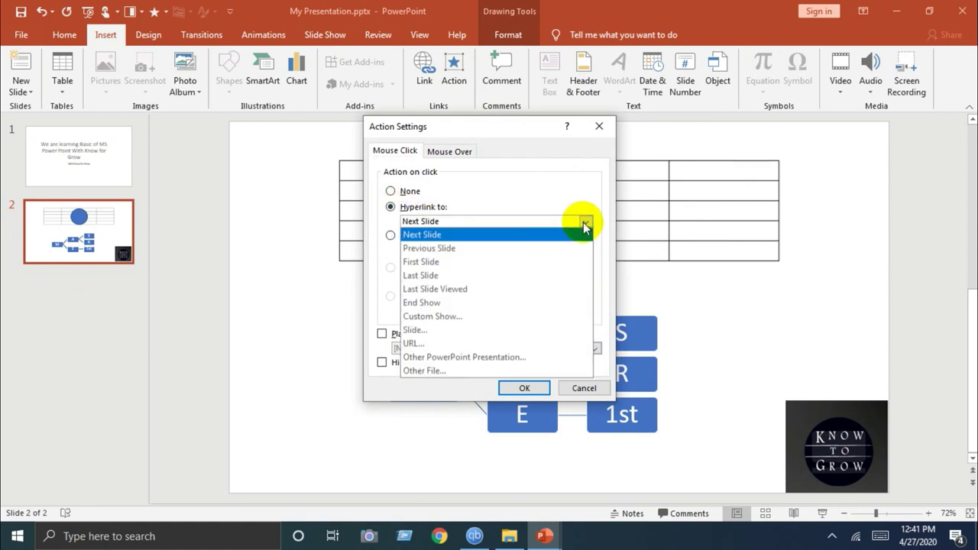
left_click(463, 261)
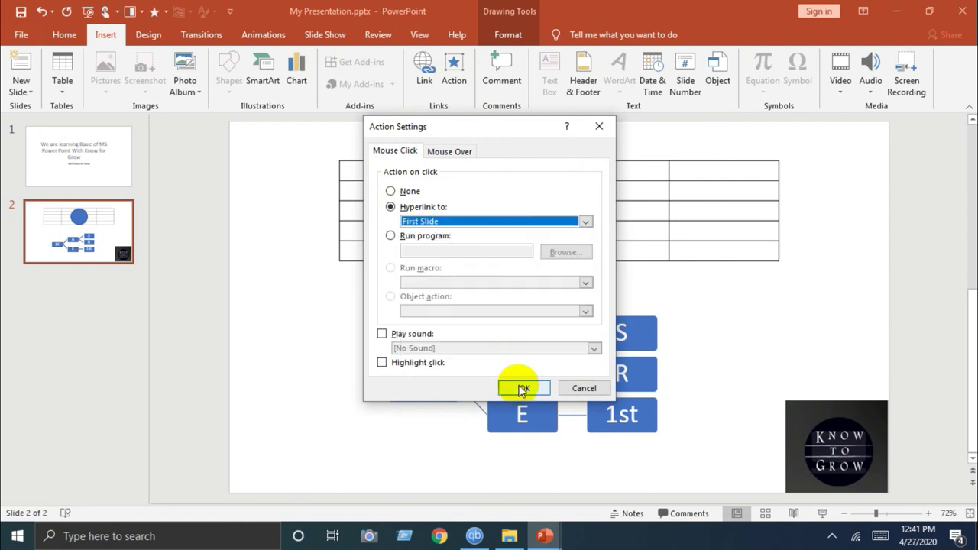
left_click(523, 388)
left_click(562, 233)
left_click(475, 272)
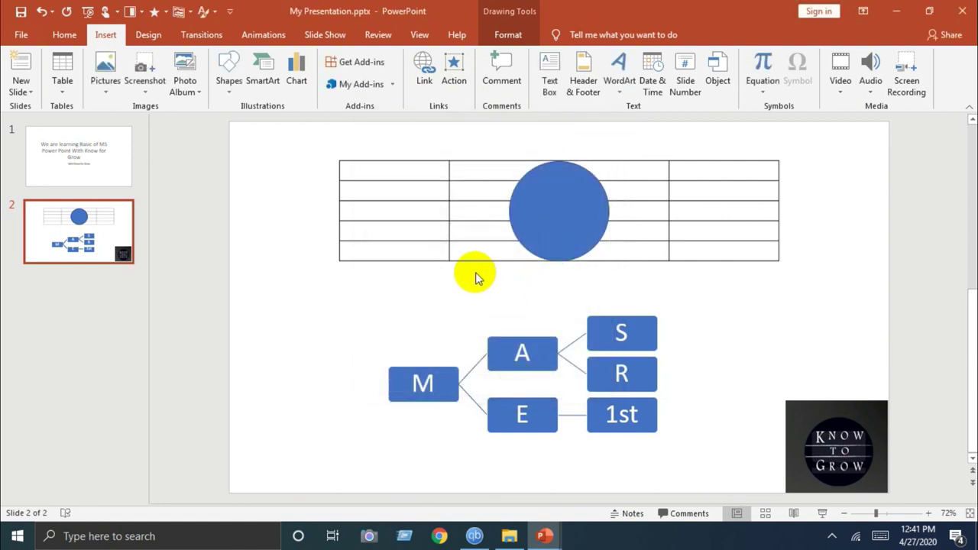
left_click(549, 227)
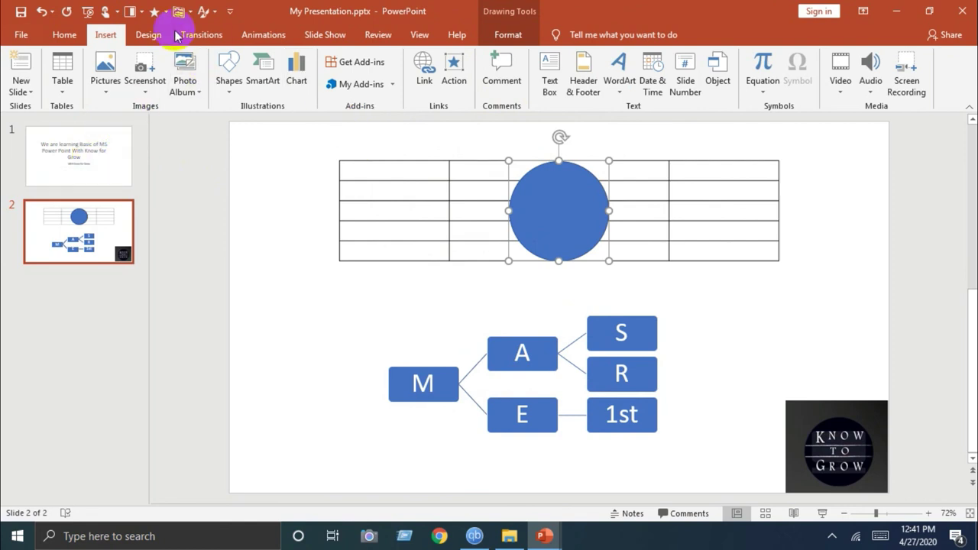
Step: Play the show from slide 2, confirm the circle jumps to slide 1, then exit to editing
left_click(320, 34)
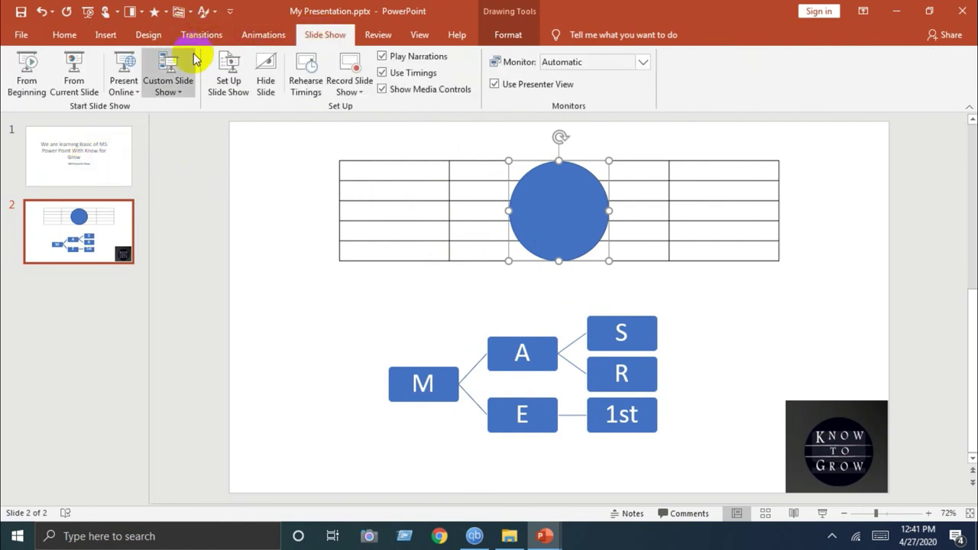
left_click(94, 93)
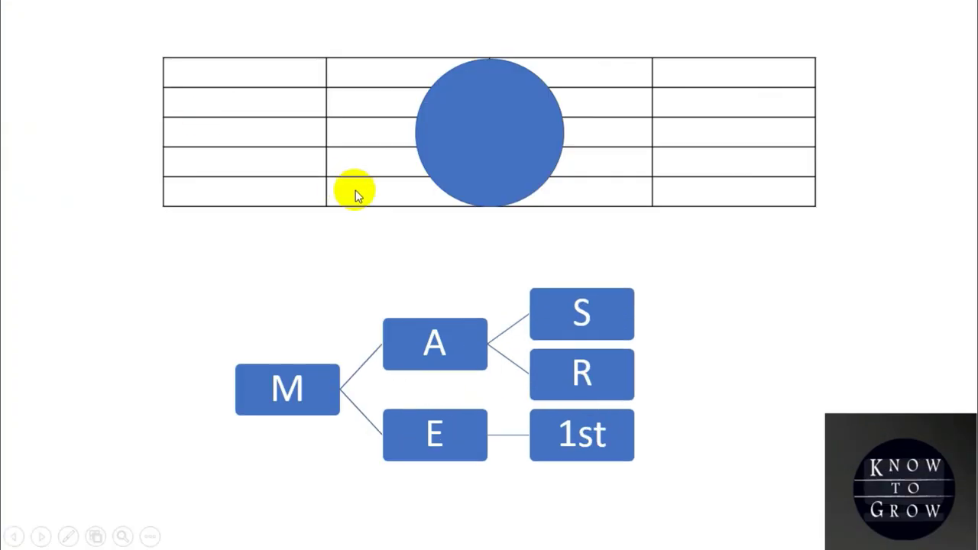
left_click(450, 149)
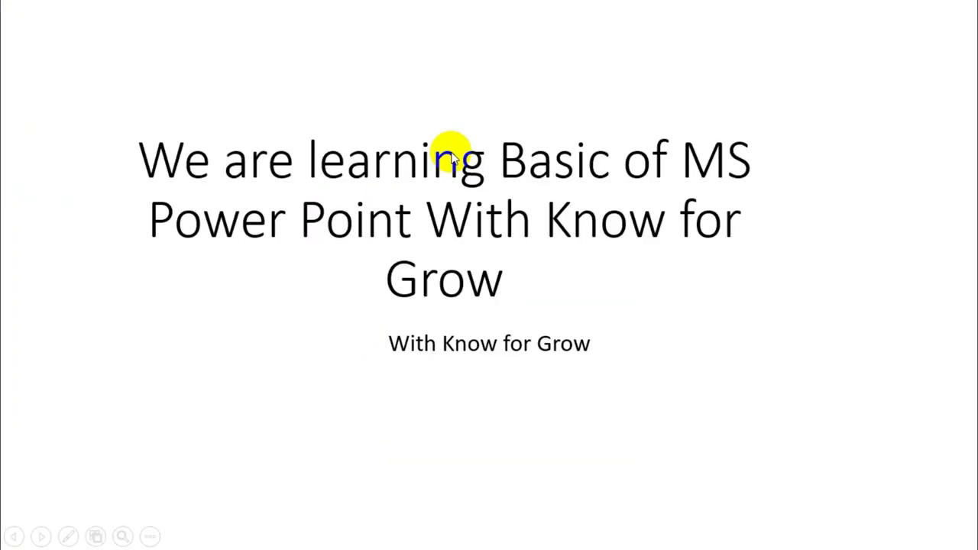
key("Escape")
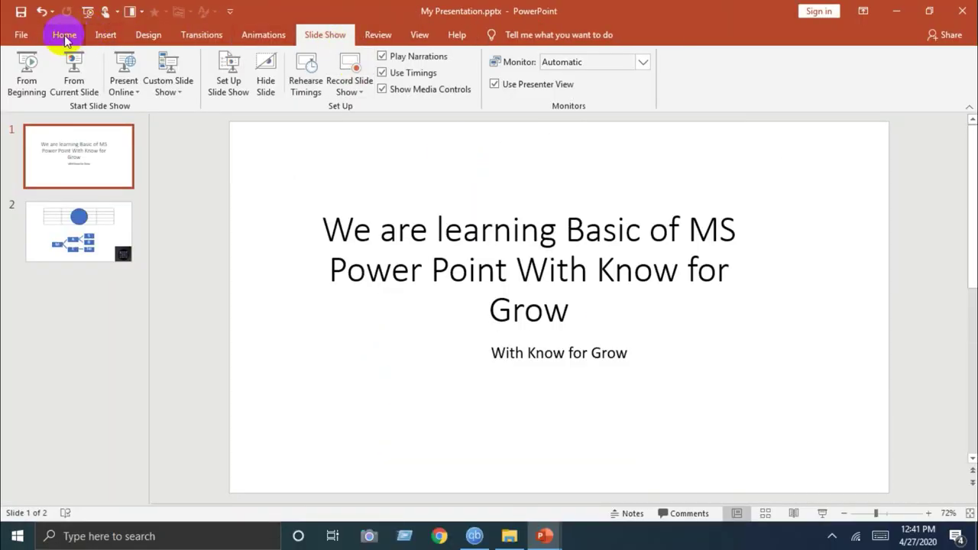
left_click(65, 37)
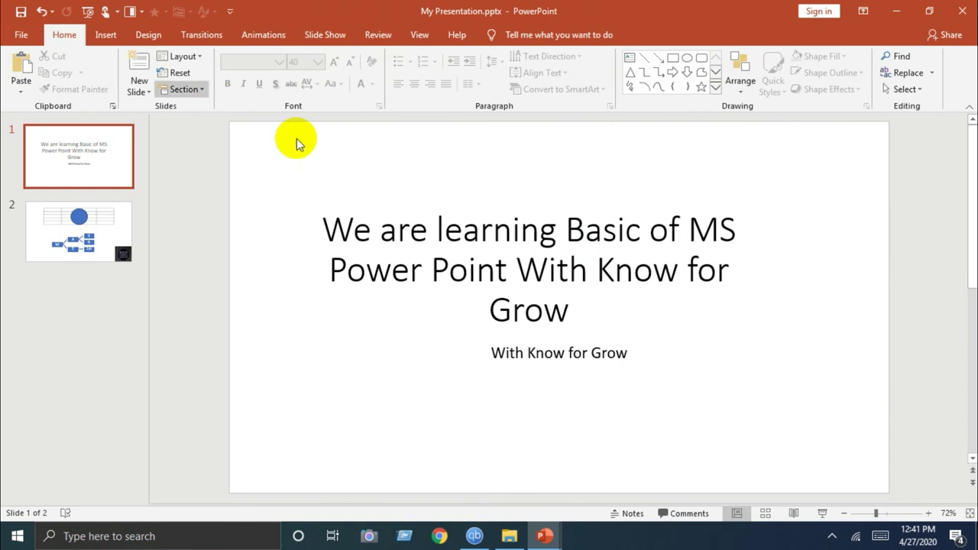
left_click(109, 36)
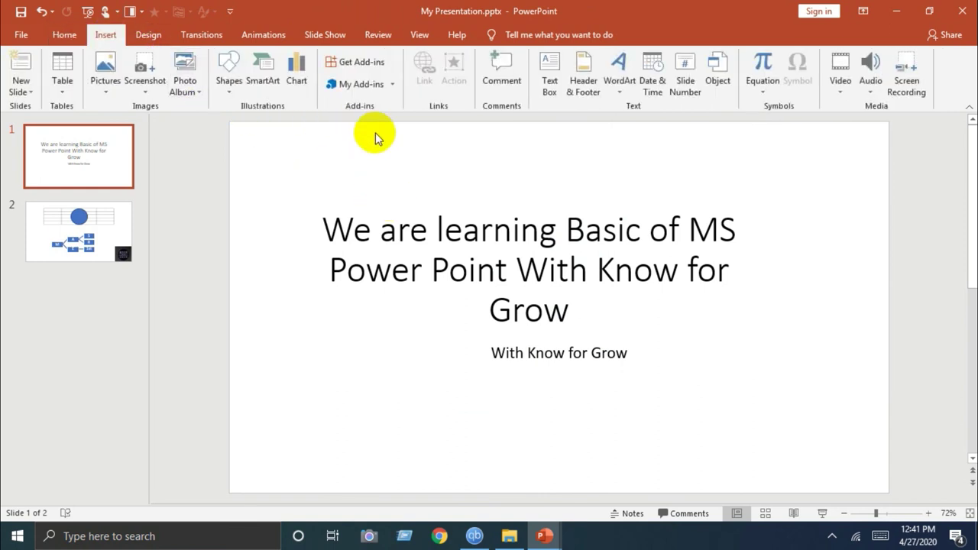